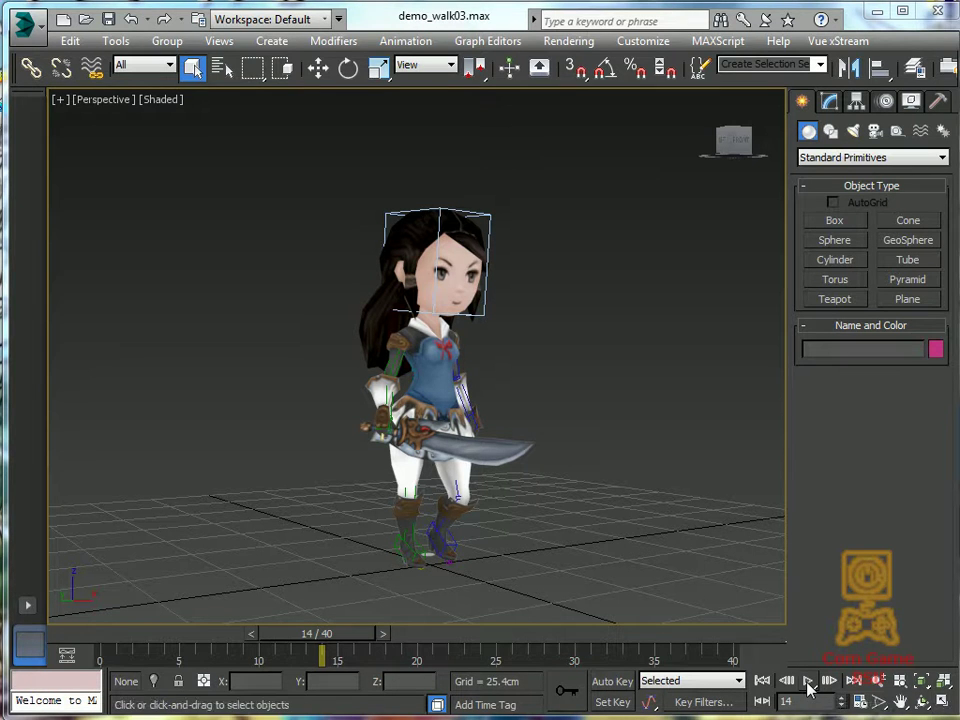
Play the girl's walk animation, stop it, and look at the character from another angle
{"action": "left_click", "coordinate": [808, 682]}
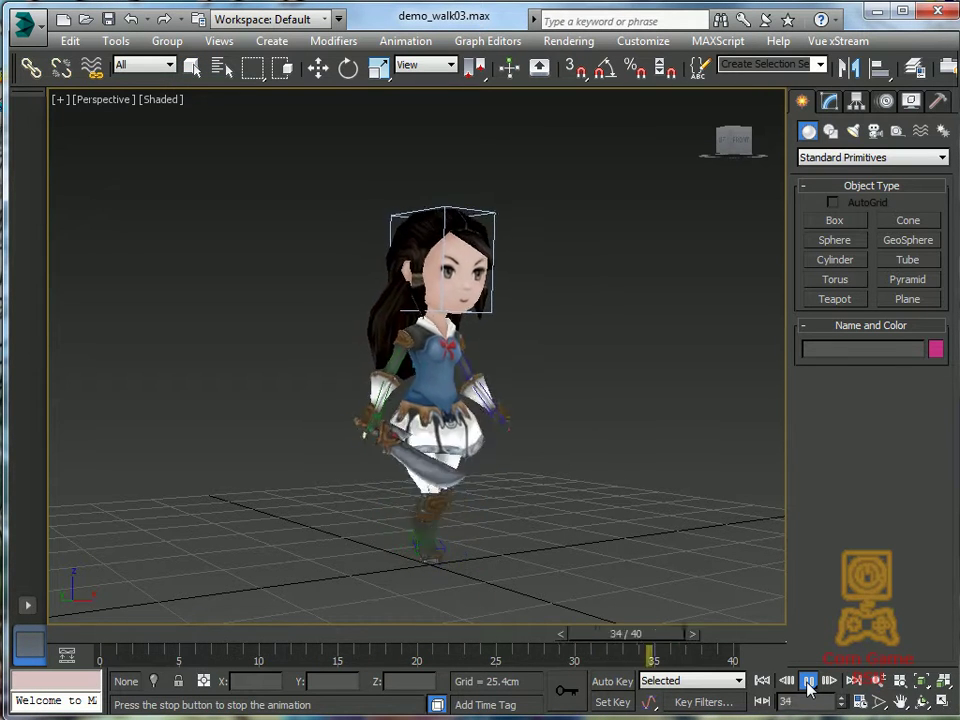
{"action": "left_click", "coordinate": [808, 682]}
{"action": "middle_click_drag", "start_coordinate": [592, 501], "coordinate": [498, 520], "text": "alt"}
{"action": "middle_click_drag", "start_coordinate": [453, 440], "coordinate": [580, 400], "text": "alt"}
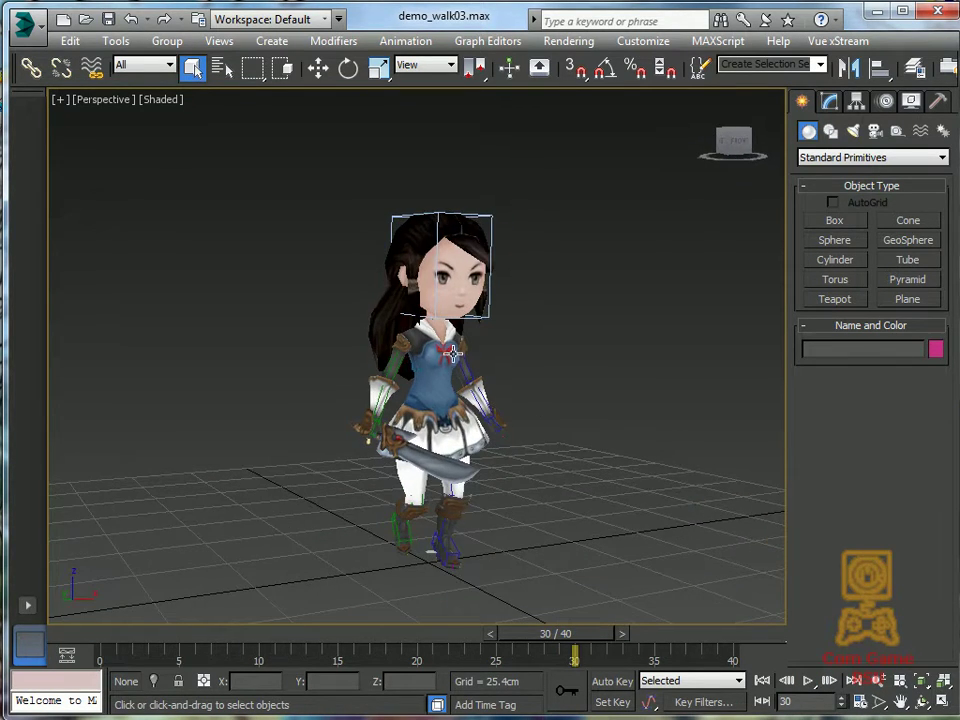
Select the girl model to examine its modifier stack and mesh up close, and clear the selection
{"action": "left_click", "coordinate": [829, 101]}
{"action": "middle_click_drag", "start_coordinate": [551, 300], "coordinate": [370, 303]}
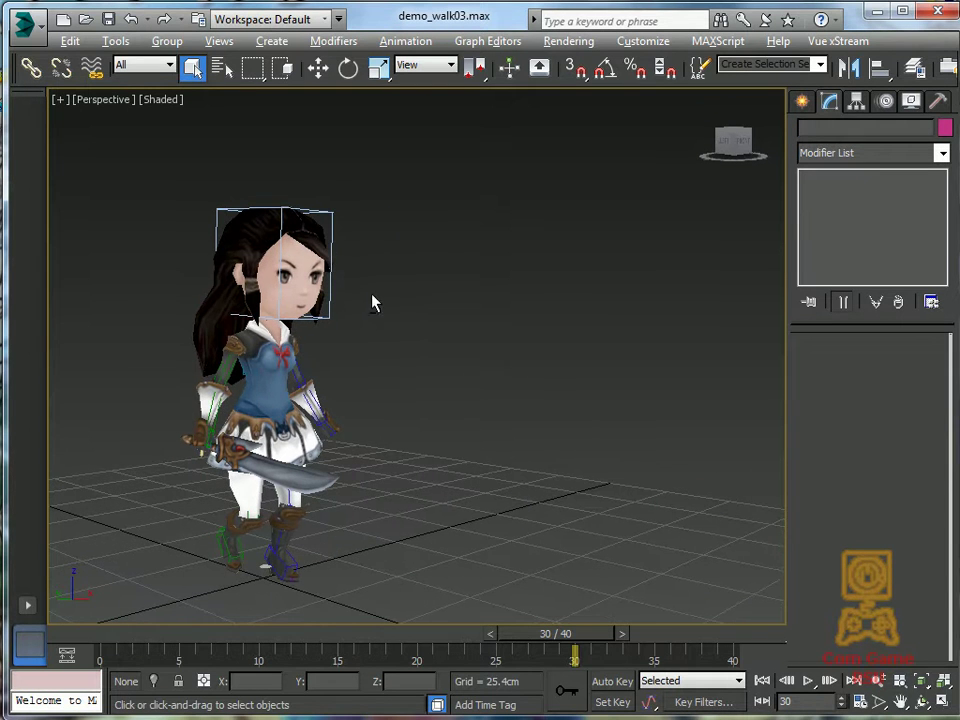
{"action": "left_click", "coordinate": [312, 262]}
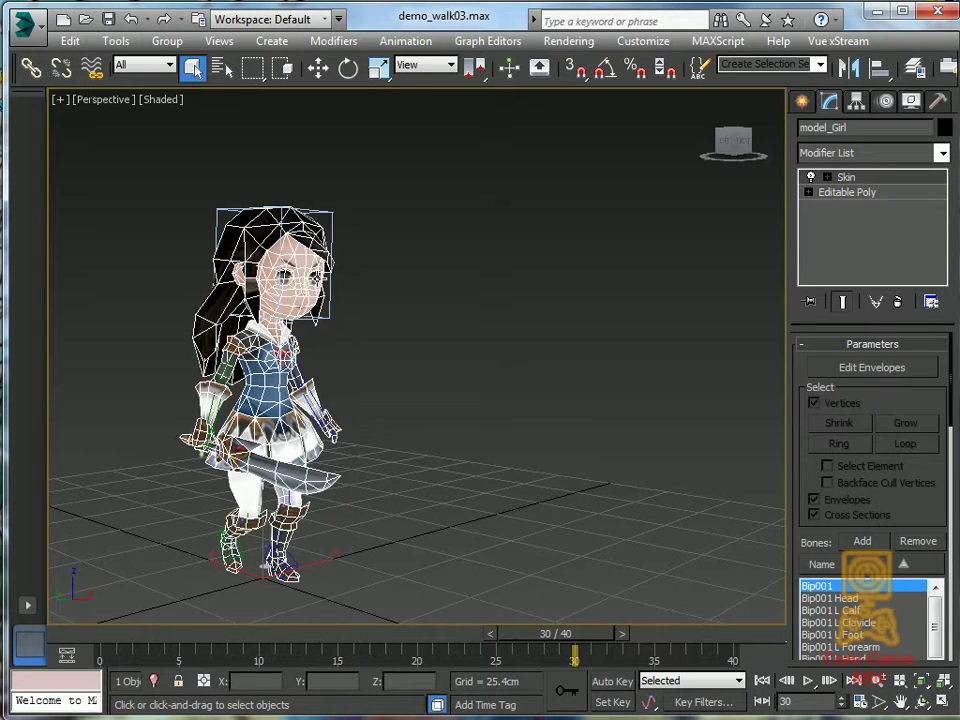
{"action": "middle_click_drag", "start_coordinate": [402, 278], "coordinate": [418, 281]}
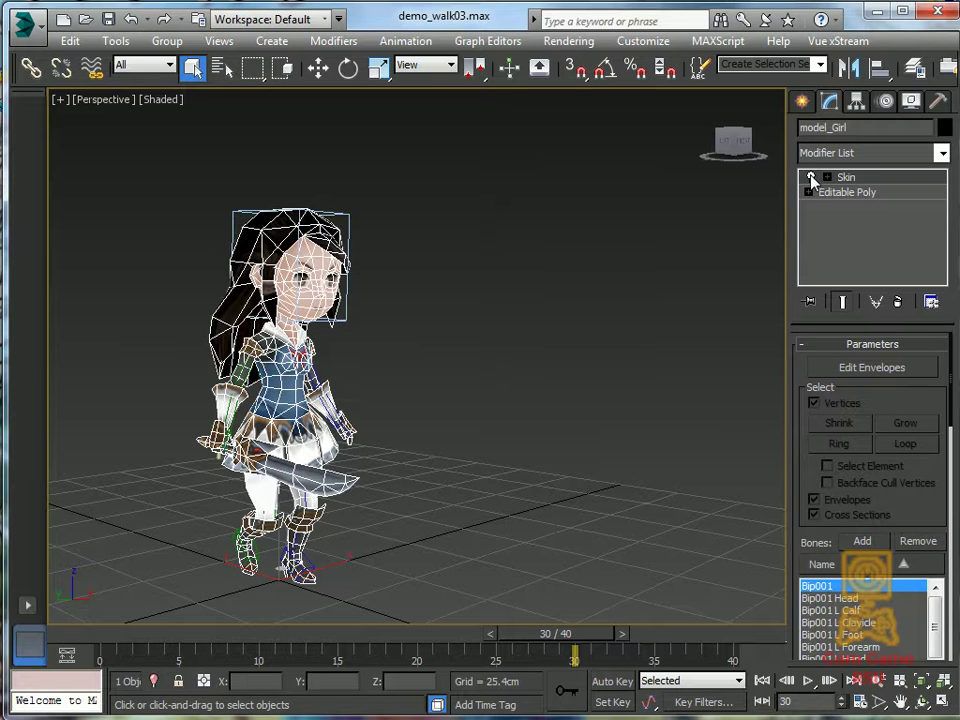
{"action": "scroll", "coordinate": [525, 250], "scroll_direction": "up", "scroll_amount": 10}
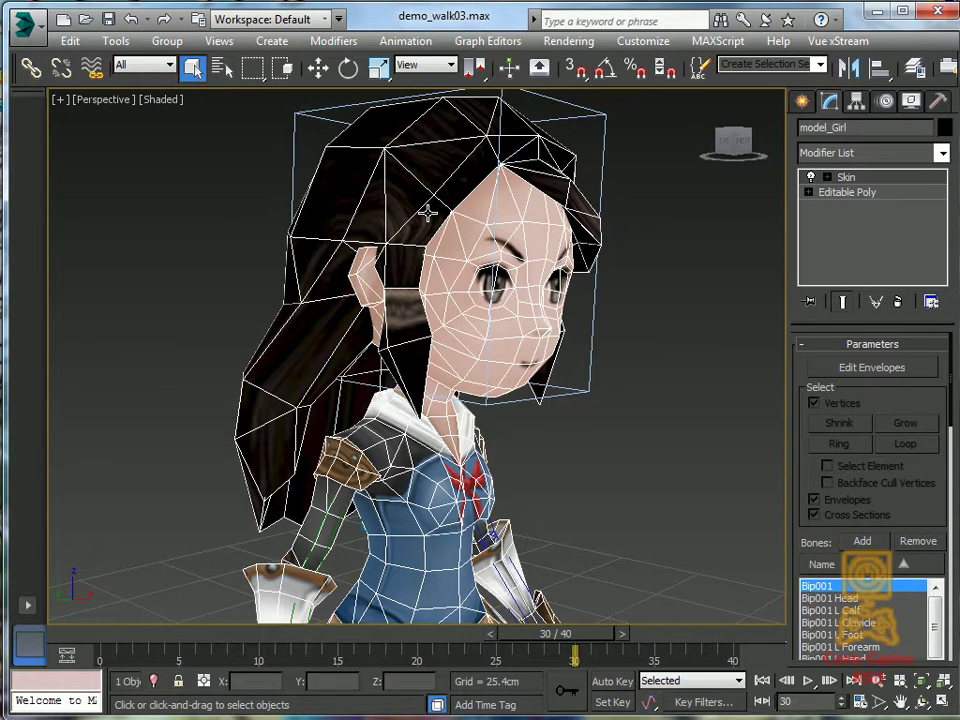
{"action": "scroll", "coordinate": [578, 372], "scroll_direction": "down", "scroll_amount": 5}
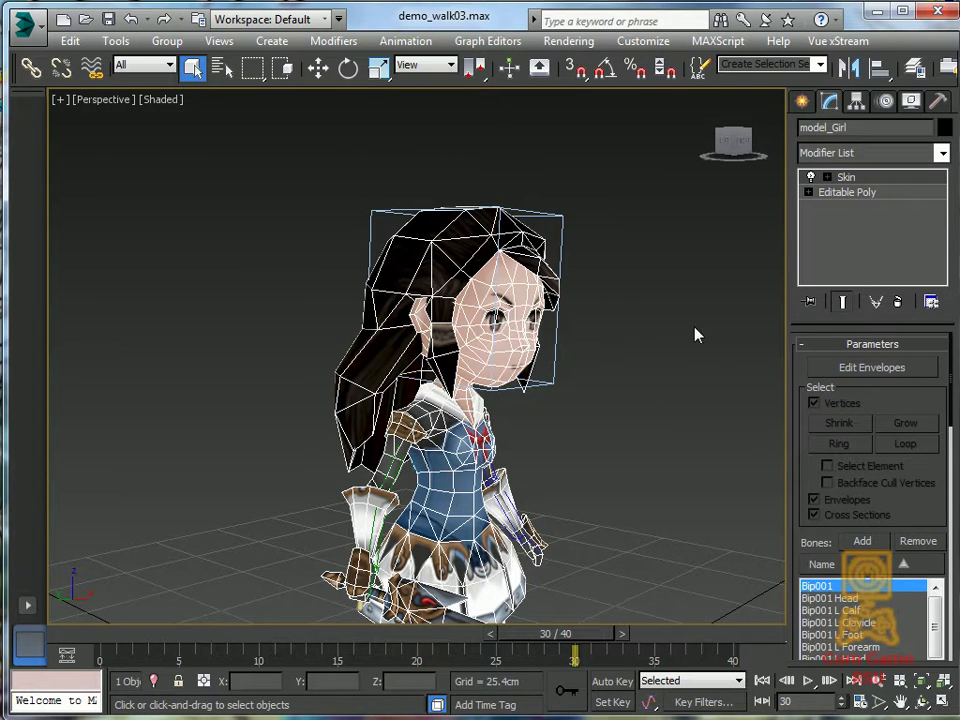
{"action": "middle_click_drag", "start_coordinate": [642, 293], "coordinate": [649, 261]}
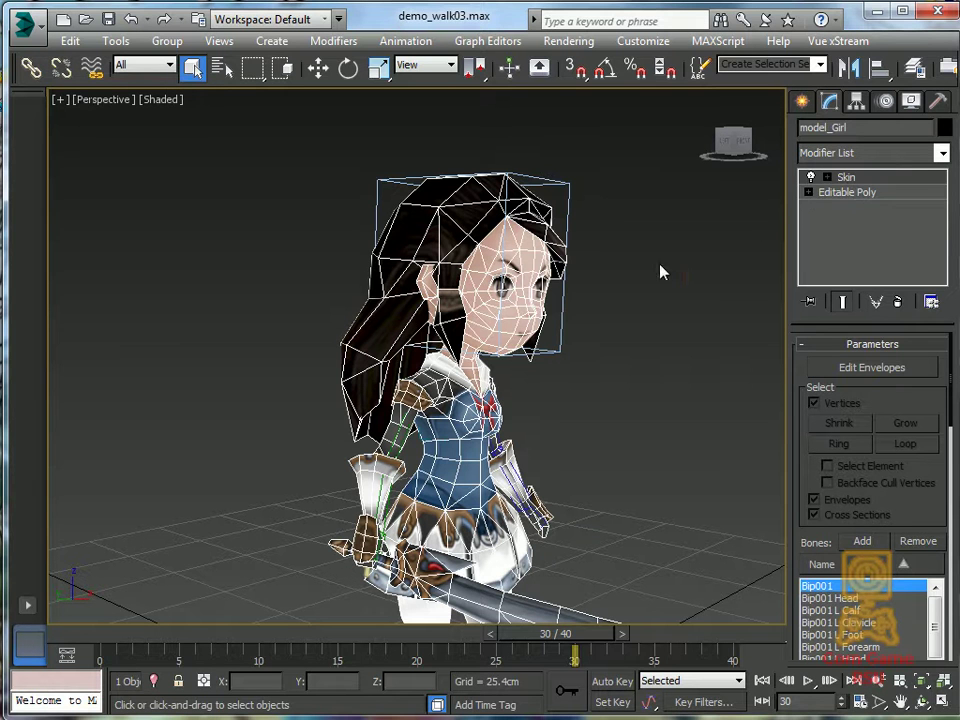
{"action": "left_click", "coordinate": [650, 290]}
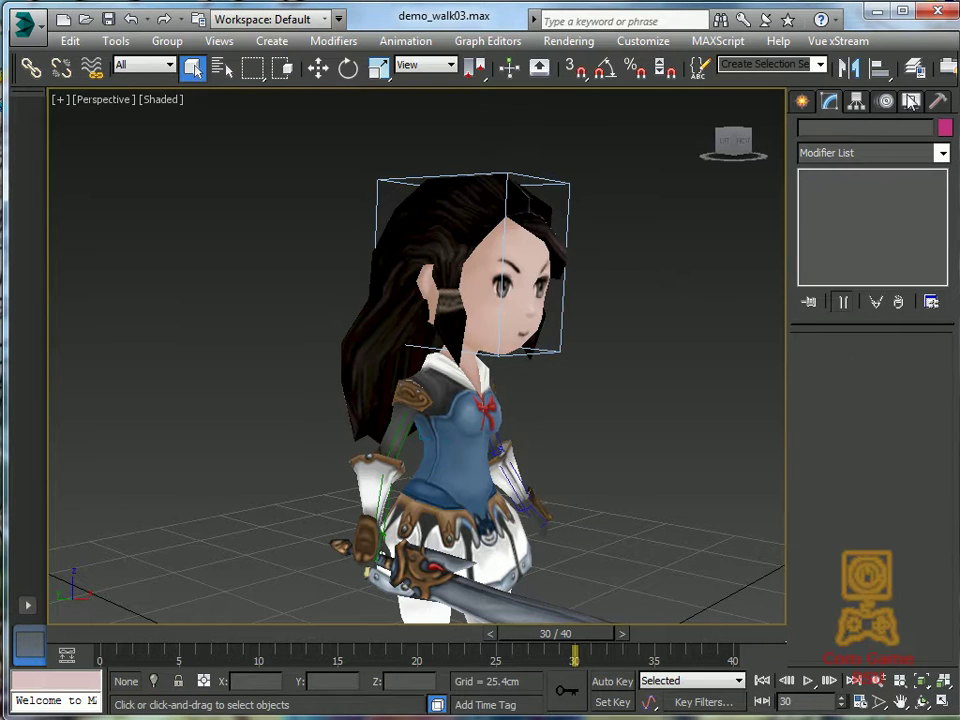
Hide the Geometry category, leaving the Bone Objects category shown
{"action": "left_click", "coordinate": [911, 103]}
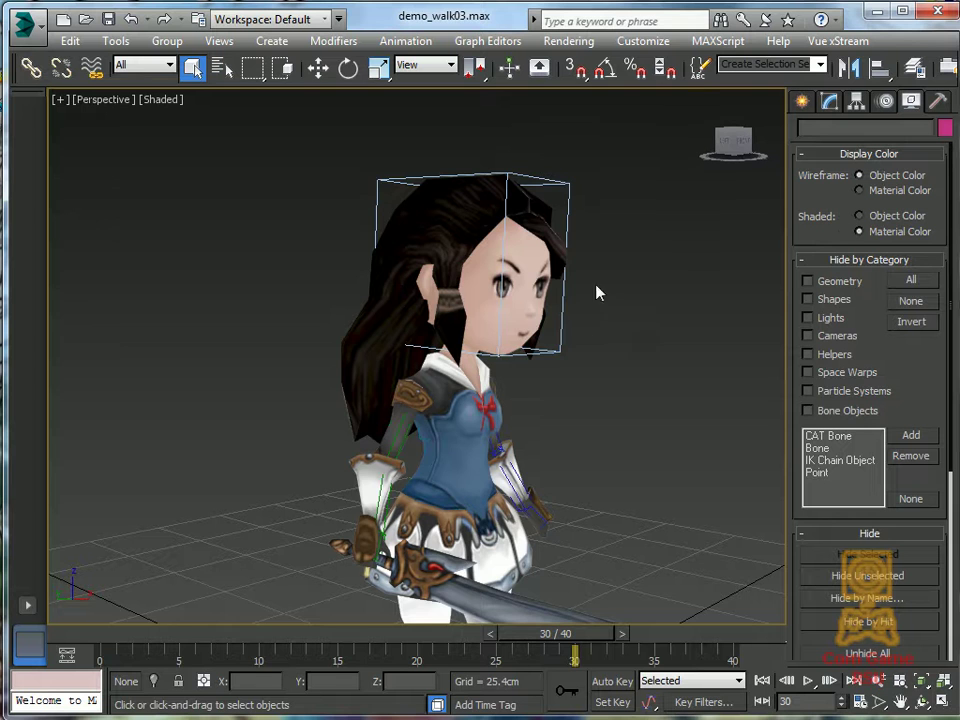
{"action": "scroll", "coordinate": [593, 318], "scroll_direction": "down", "scroll_amount": 3}
{"action": "scroll", "coordinate": [575, 335], "scroll_direction": "up", "scroll_amount": 3}
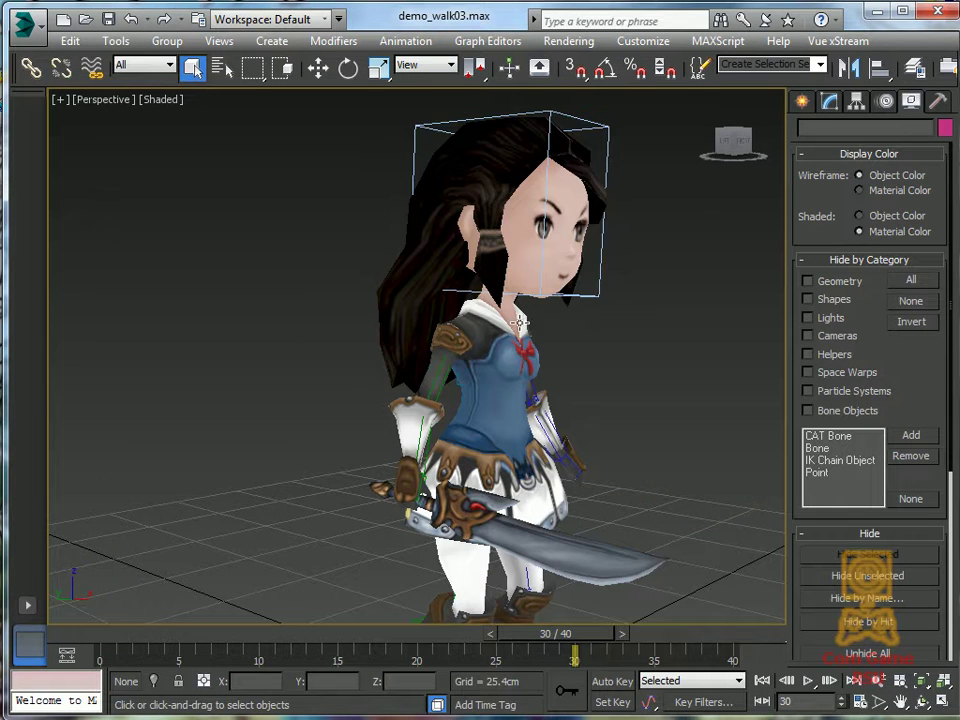
{"action": "scroll", "coordinate": [529, 322], "scroll_direction": "down", "scroll_amount": 3}
{"action": "middle_click_drag", "start_coordinate": [560, 324], "coordinate": [516, 332], "text": "alt"}
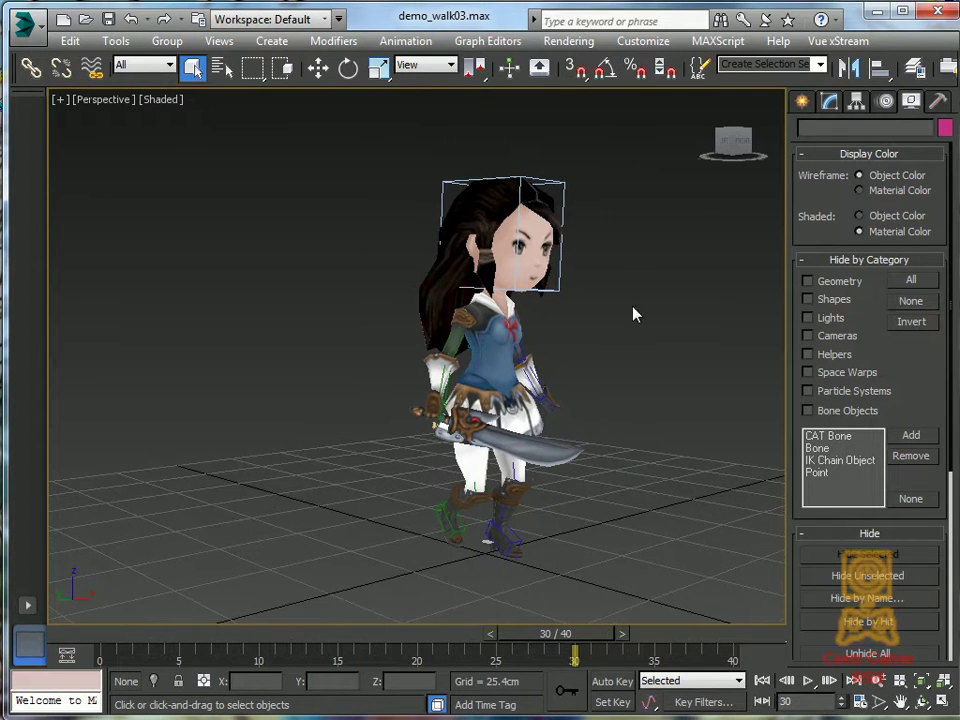
{"action": "left_click", "coordinate": [834, 283]}
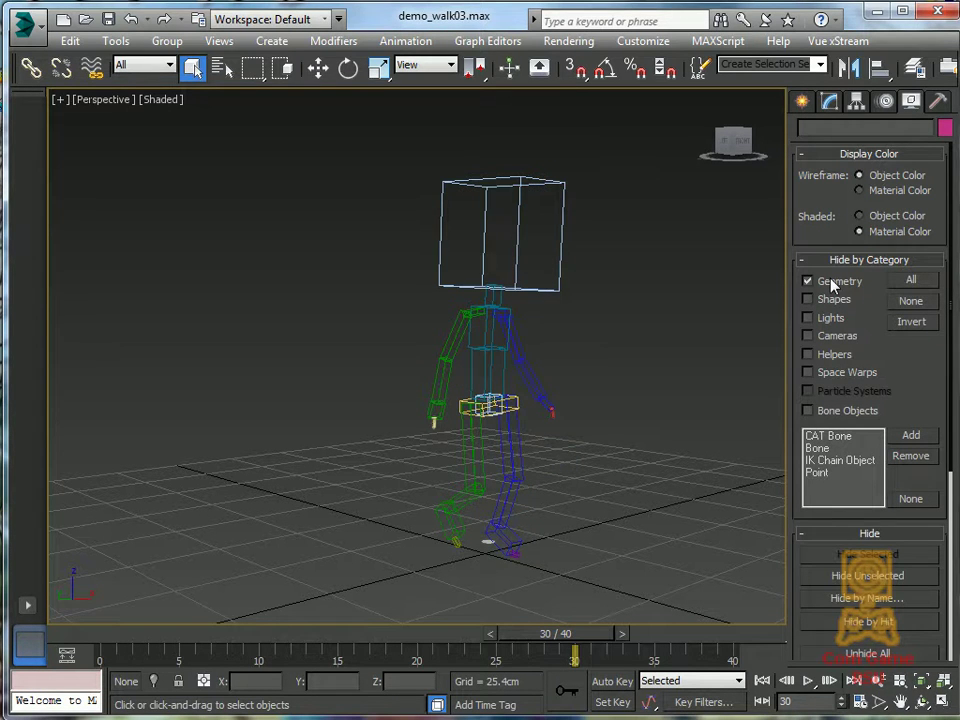
{"action": "left_click", "coordinate": [818, 418]}
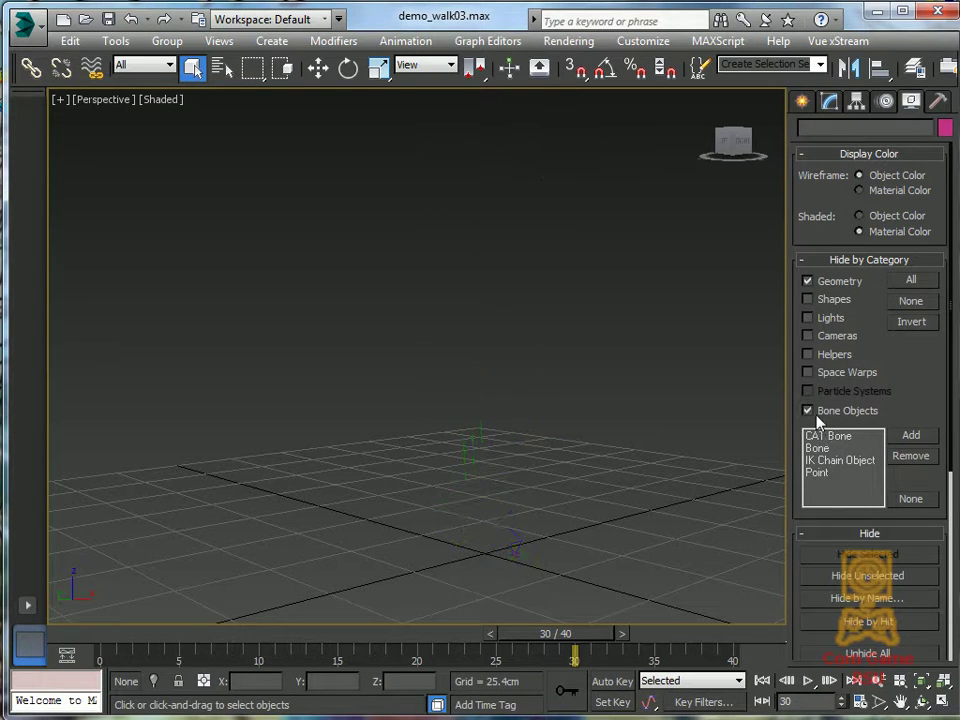
{"action": "left_click", "coordinate": [818, 416]}
Select the whole skeleton and turn off Display as Box for all its bones, leaving nothing selected
{"action": "left_click_drag", "start_coordinate": [335, 170], "coordinate": [606, 568]}
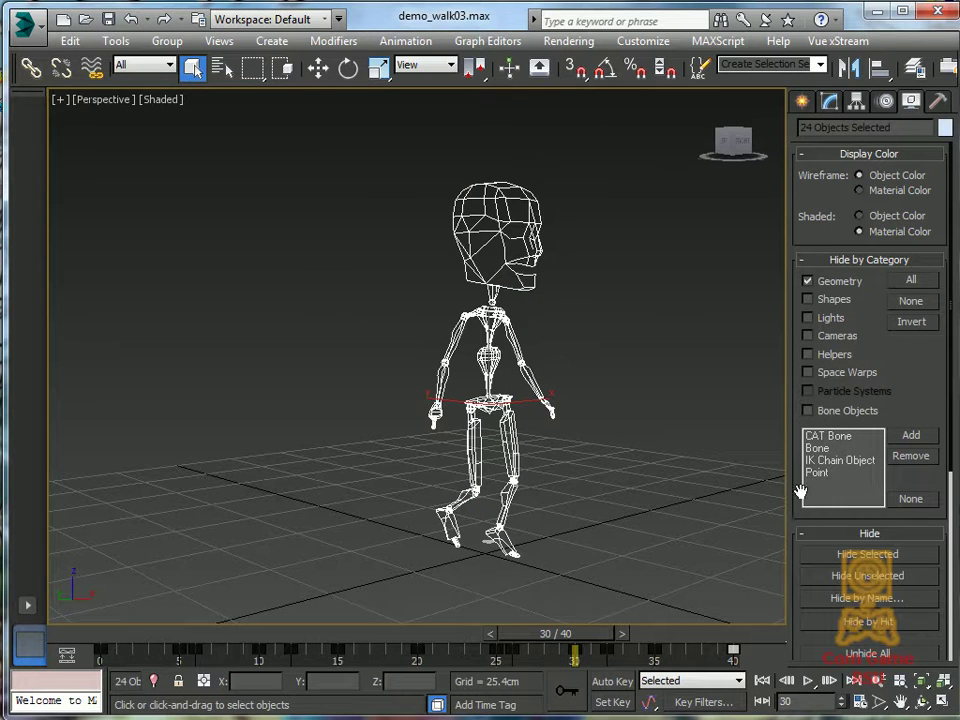
{"action": "scroll", "coordinate": [806, 507], "scroll_direction": "down", "scroll_amount": 6}
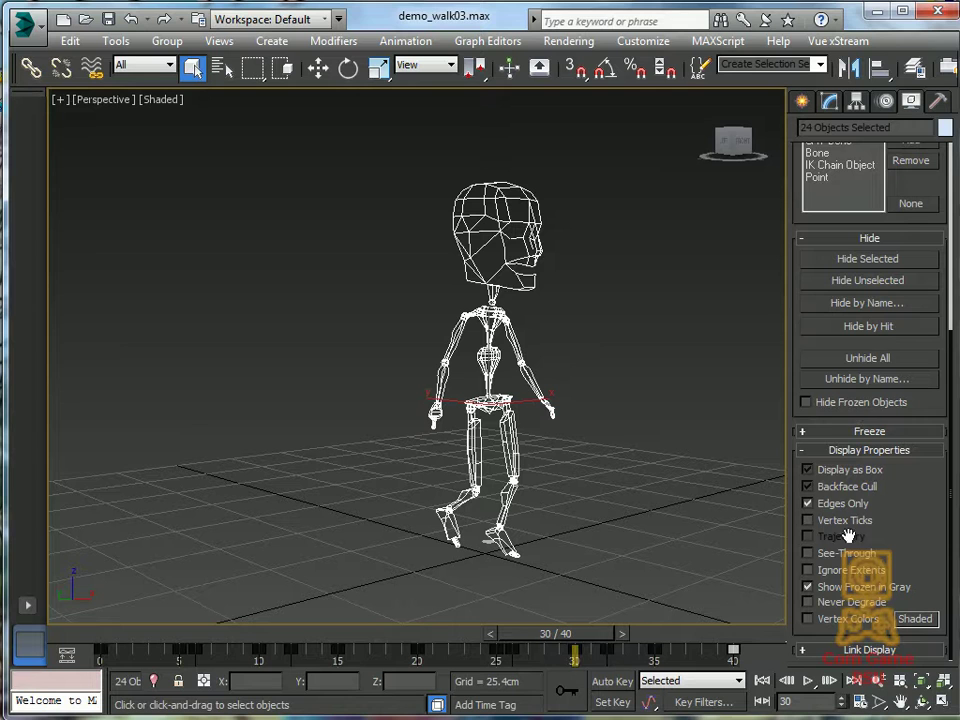
{"action": "left_click", "coordinate": [840, 476]}
{"action": "left_click", "coordinate": [628, 468]}
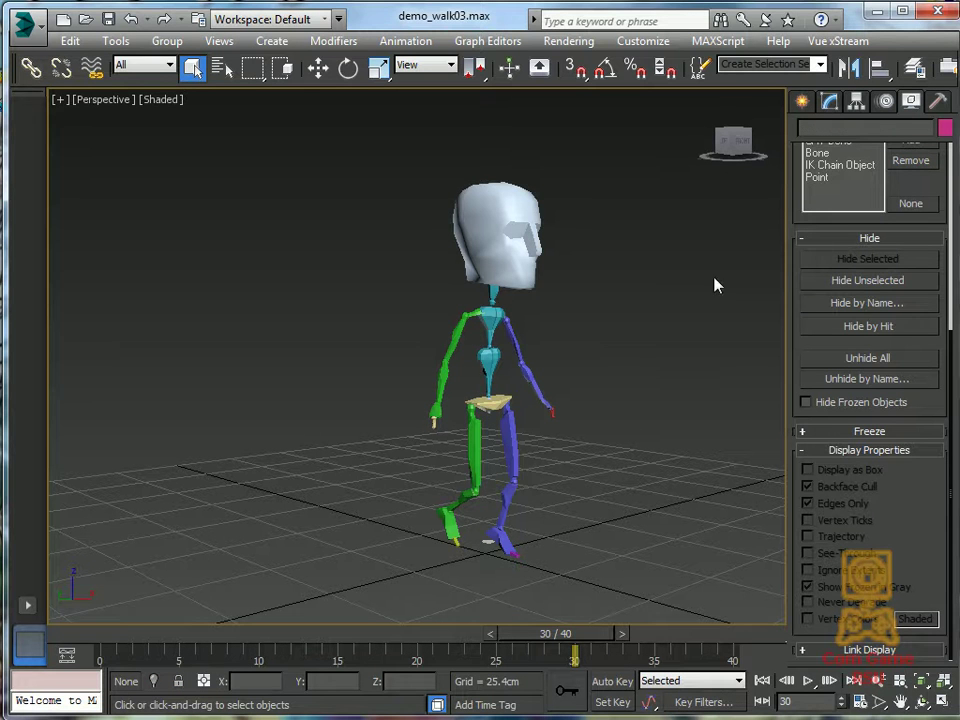
Compare the mesh and skeleton by toggling the Geometry and Bone Objects categories, leaving both shown
{"action": "left_click_drag", "start_coordinate": [792, 235], "coordinate": [794, 491]}
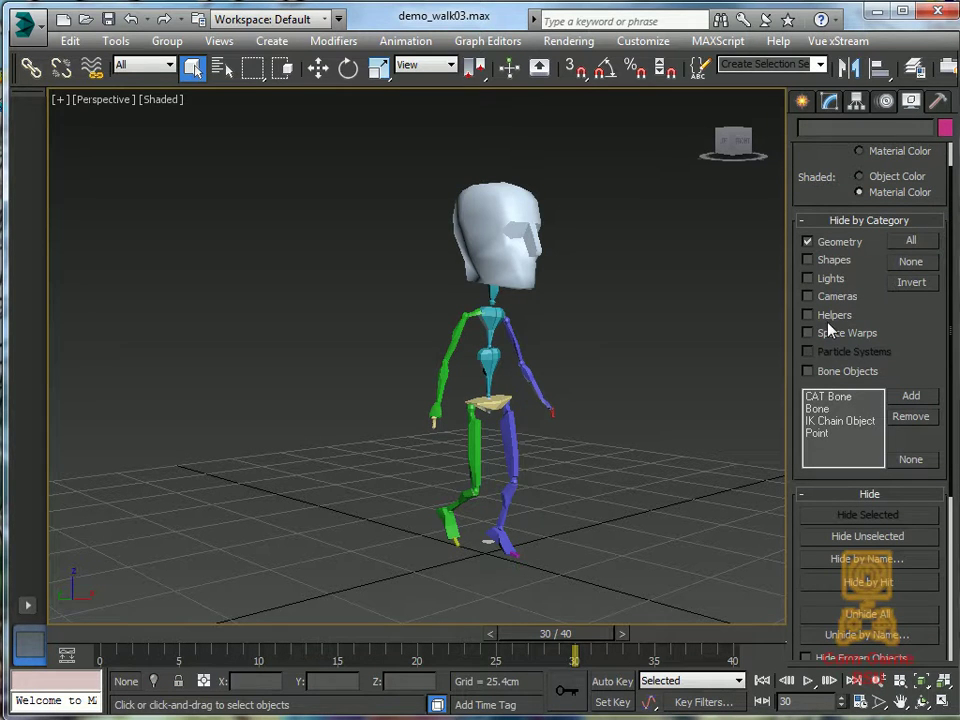
{"action": "left_click", "coordinate": [808, 371]}
{"action": "left_click", "coordinate": [808, 371]}
{"action": "left_click", "coordinate": [824, 244]}
{"action": "left_click", "coordinate": [810, 372]}
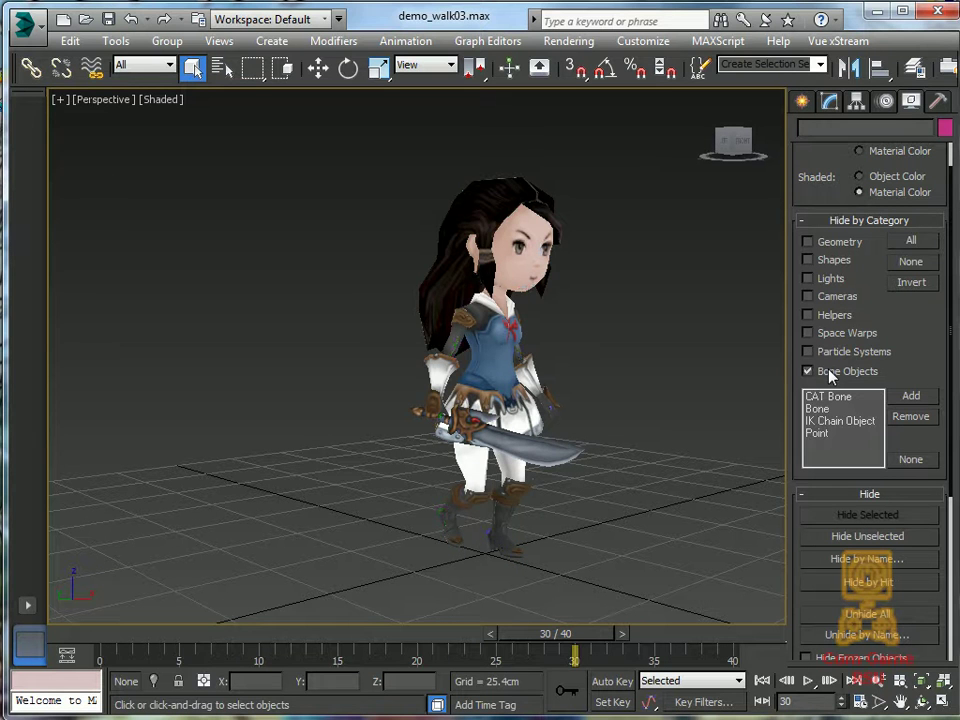
{"action": "left_click", "coordinate": [825, 243]}
{"action": "left_click", "coordinate": [825, 243]}
{"action": "left_click", "coordinate": [830, 244]}
{"action": "left_click", "coordinate": [818, 374]}
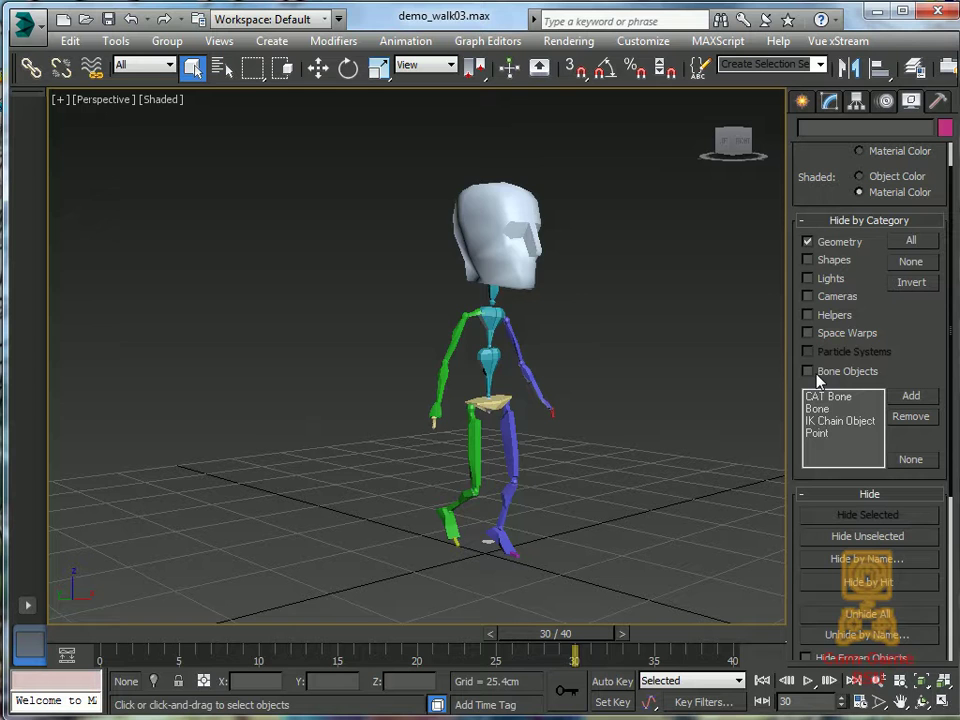
{"action": "left_click", "coordinate": [823, 245]}
Make the girl model see-through and view the skeleton inside it from the front
{"action": "middle_click_drag", "start_coordinate": [618, 300], "coordinate": [531, 285]}
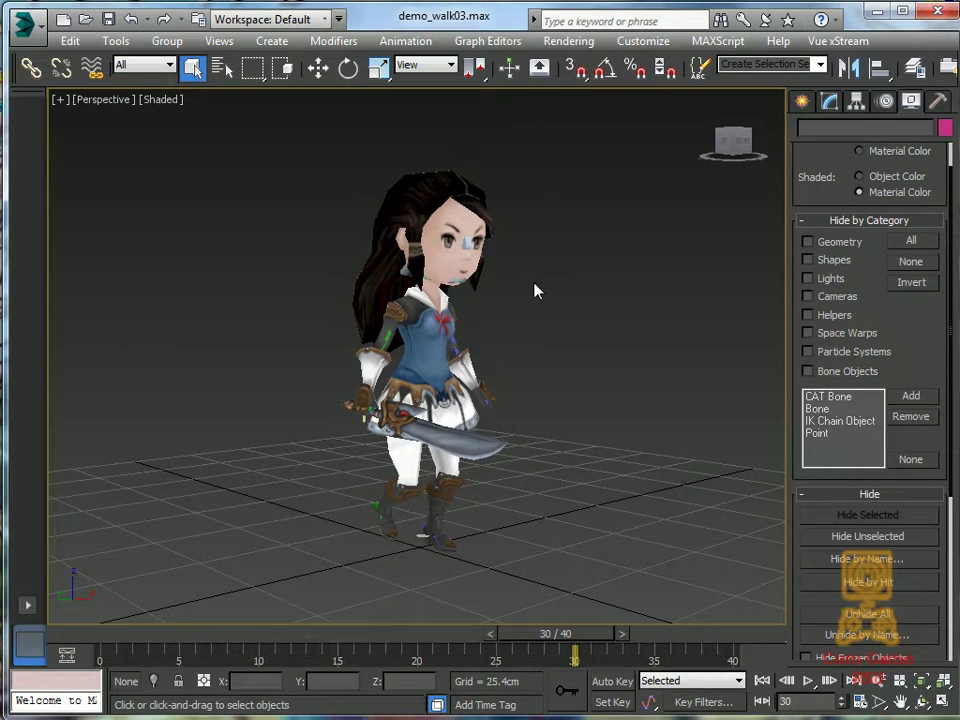
{"action": "left_click", "coordinate": [418, 356]}
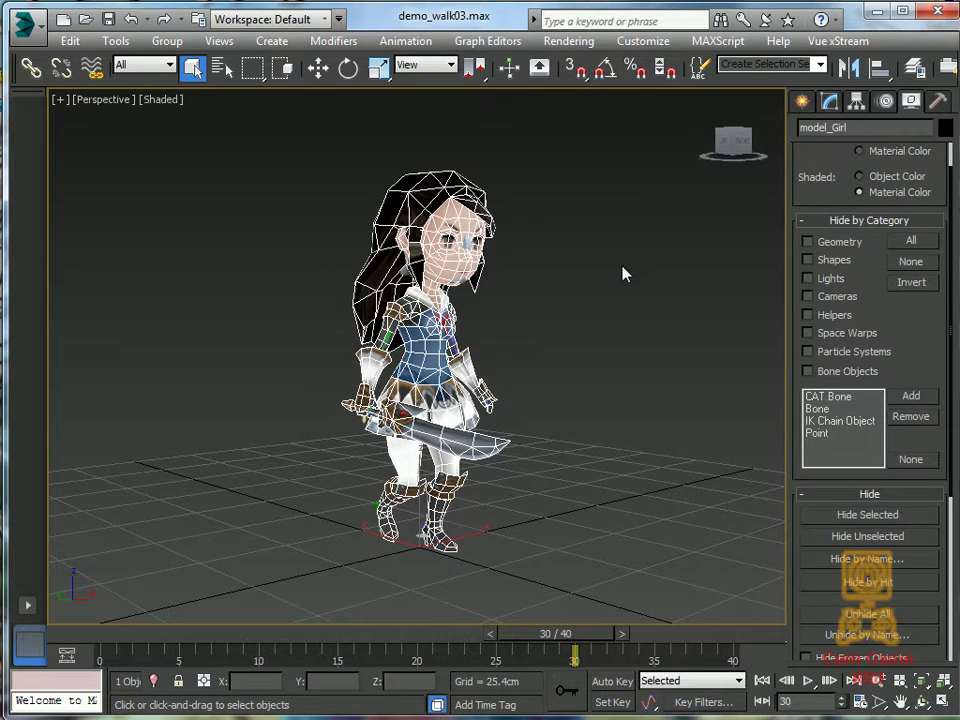
{"action": "key", "text": "alt"}
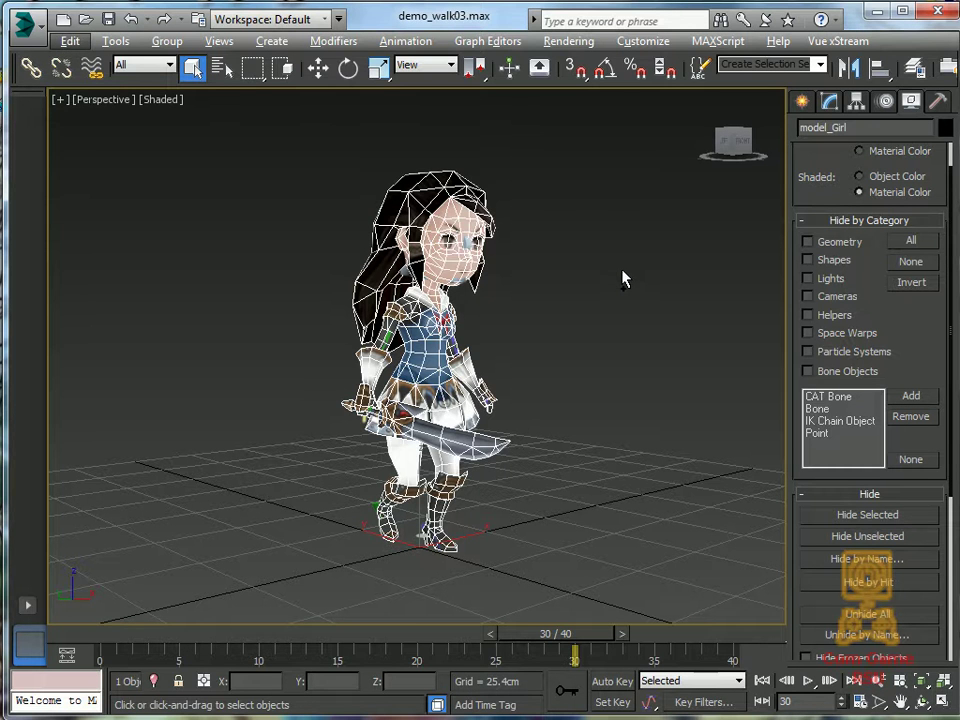
{"action": "key", "text": "alt+x"}
{"action": "left_click", "coordinate": [560, 360]}
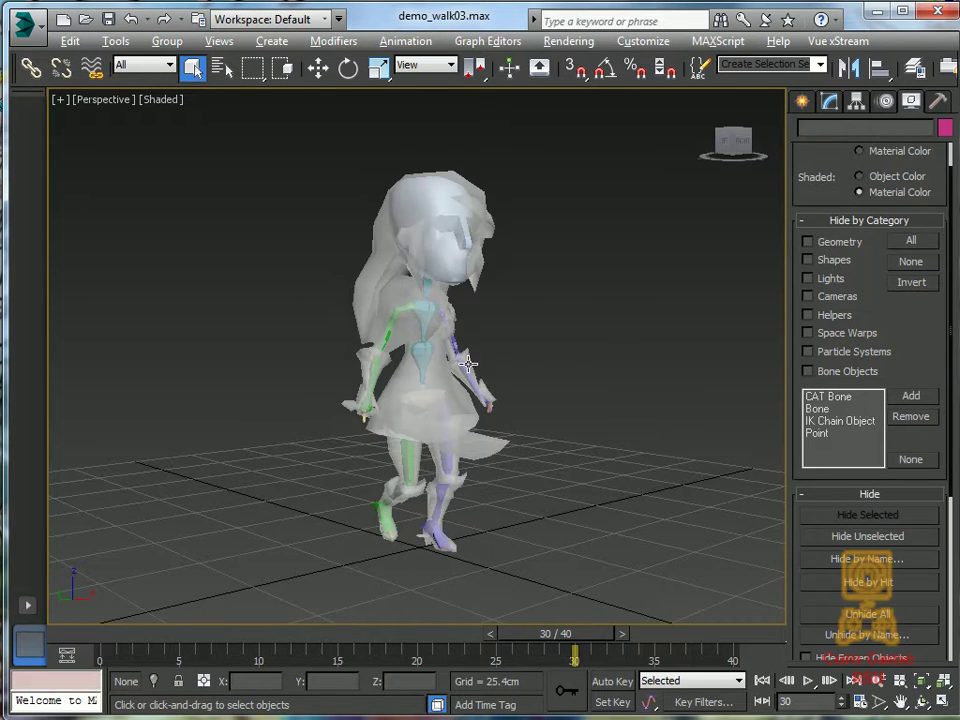
{"action": "middle_click_drag", "start_coordinate": [490, 372], "coordinate": [404, 360], "text": "alt"}
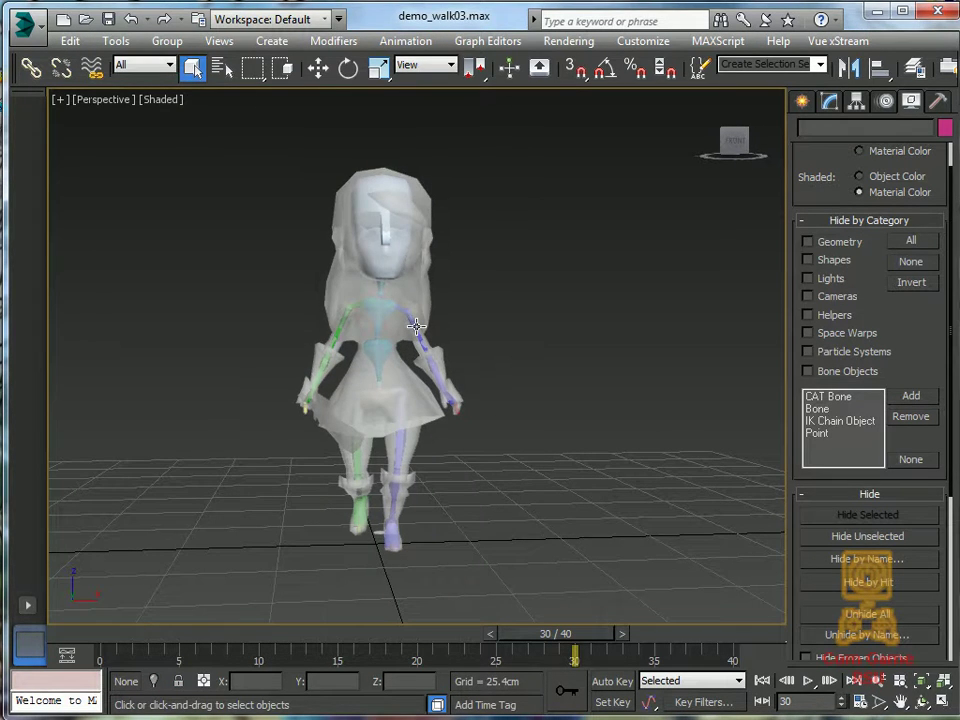
Turn on edged faces in the perspective view and frame the character at an angle with the Zoom tool
{"action": "key", "text": "F4"}
{"action": "middle_click_drag", "start_coordinate": [470, 329], "coordinate": [531, 326], "text": "alt"}
{"action": "key", "text": "alt+z"}
{"action": "left_click_drag", "start_coordinate": [550, 400], "coordinate": [654, 439]}
Play the walk animation on the see-through character, stop it, and return to frame 0
{"action": "left_click", "coordinate": [808, 680]}
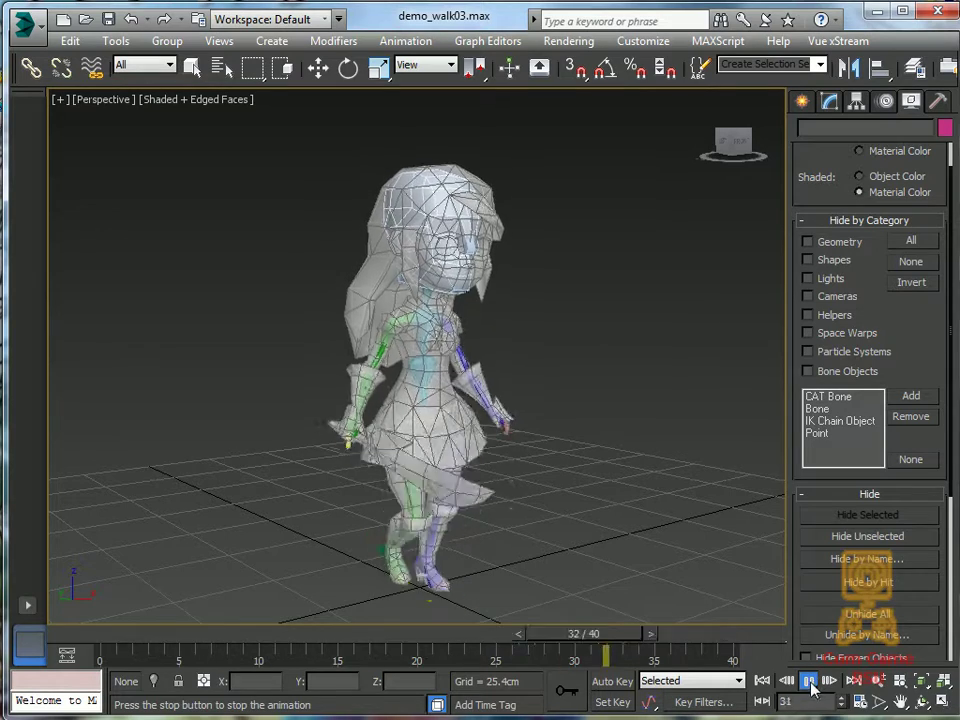
{"action": "left_click", "coordinate": [808, 680]}
{"action": "left_click", "coordinate": [762, 681]}
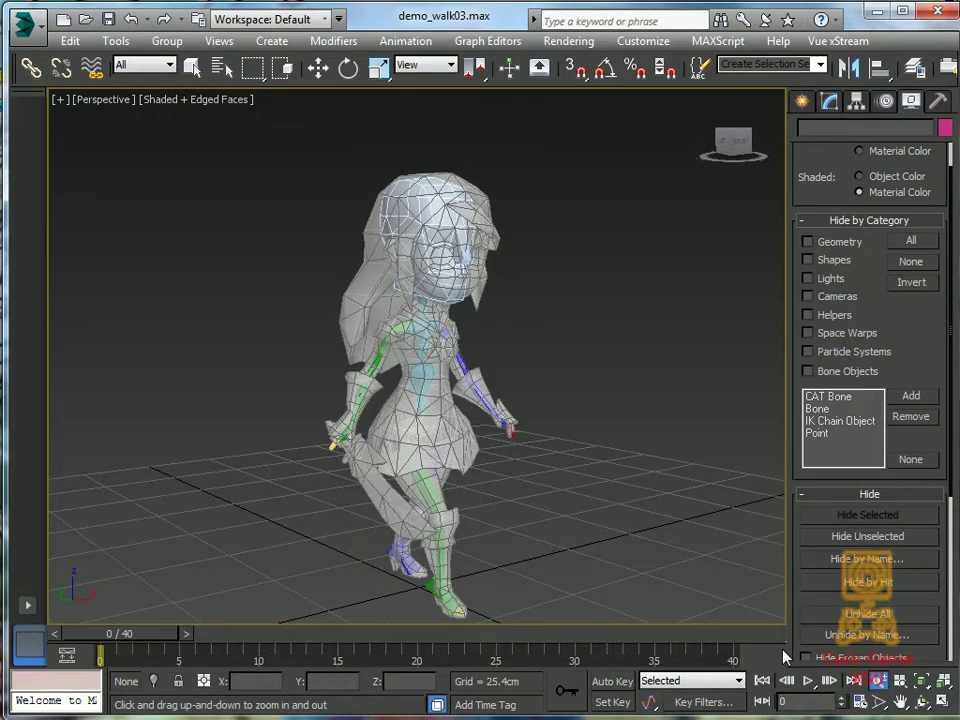
Create a Biped skeleton beside the girl, about as tall as she is, and view both at an angle
{"action": "mouse_move", "coordinate": [635, 396]}
{"action": "middle_mouse_down", "text": "alt"}
{"action": "mouse_move", "coordinate": [681, 394]}
{"action": "mouse_move", "coordinate": [620, 391]}
{"action": "middle_mouse_up", "text": "alt"}
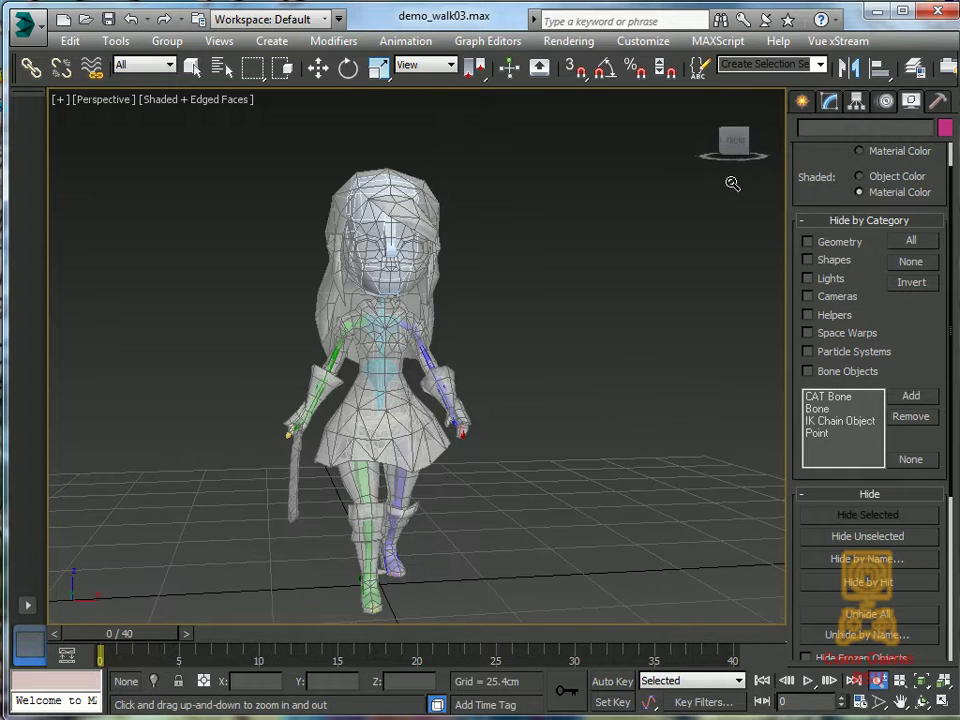
{"action": "left_click", "coordinate": [802, 103]}
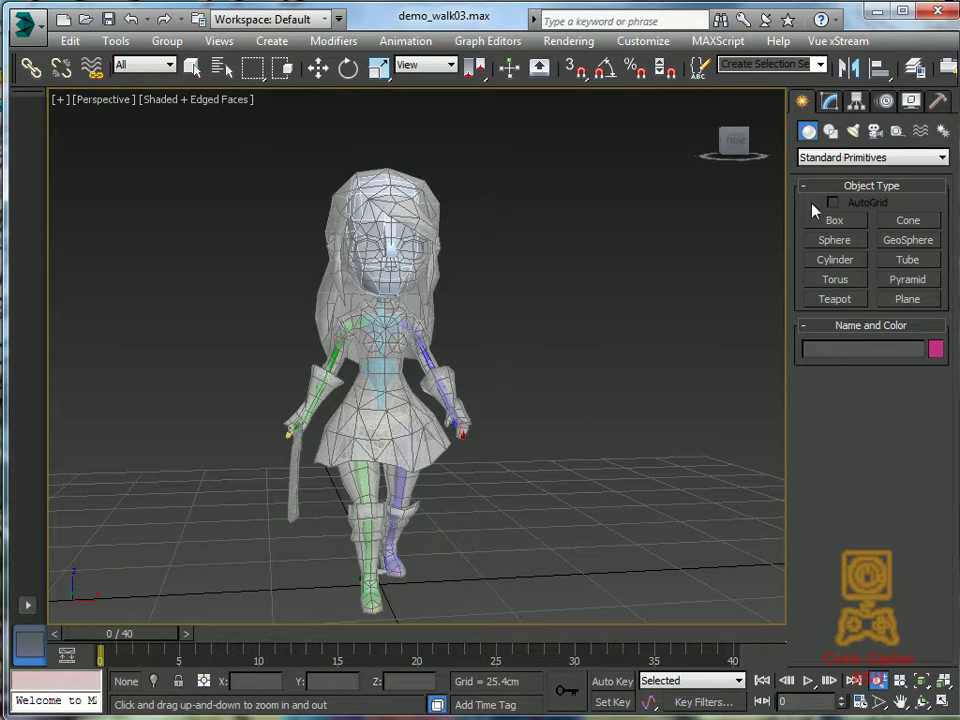
{"action": "left_click", "coordinate": [943, 131]}
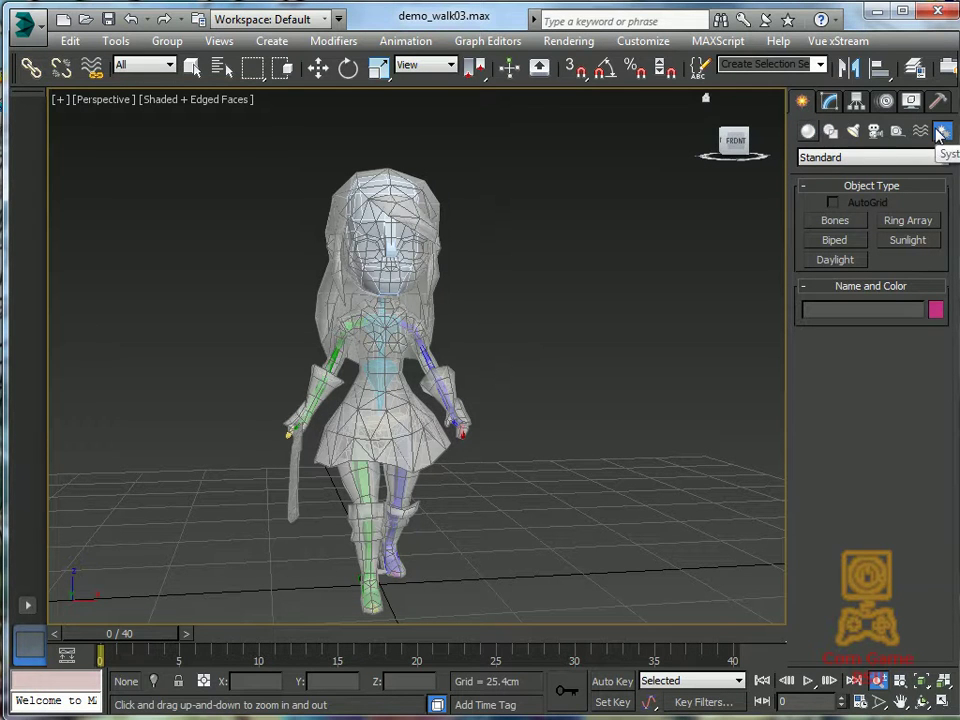
{"action": "left_click", "coordinate": [834, 241]}
{"action": "left_click_drag", "start_coordinate": [564, 570], "coordinate": [561, 161]}
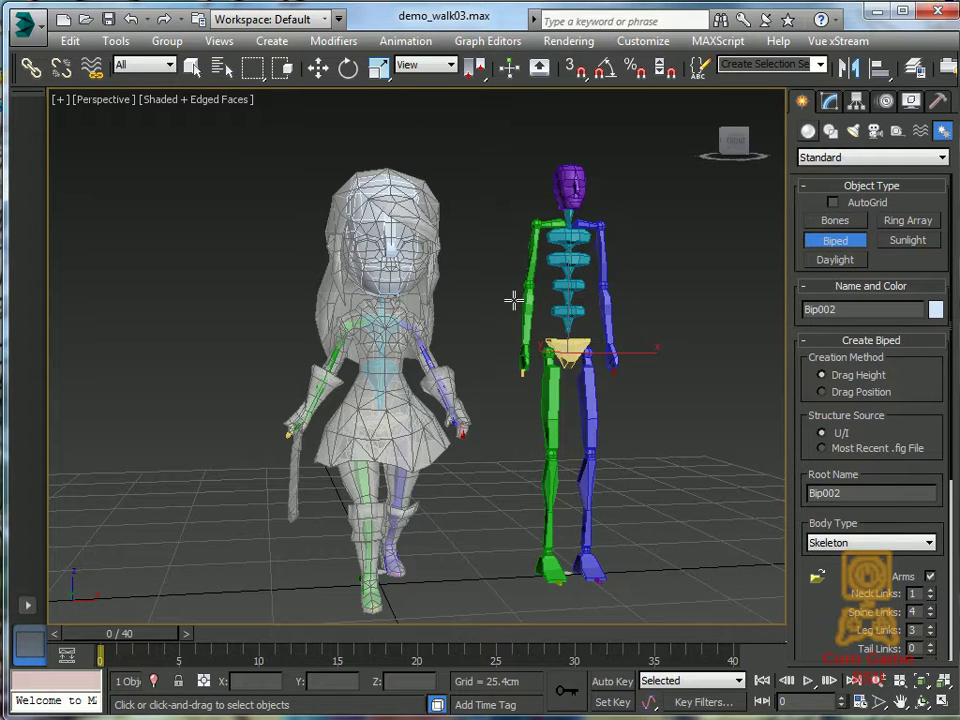
{"action": "left_click", "coordinate": [192, 67]}
{"action": "middle_click_drag", "start_coordinate": [452, 262], "coordinate": [581, 292], "text": "alt"}
{"action": "middle_click_drag", "start_coordinate": [589, 372], "coordinate": [490, 359]}
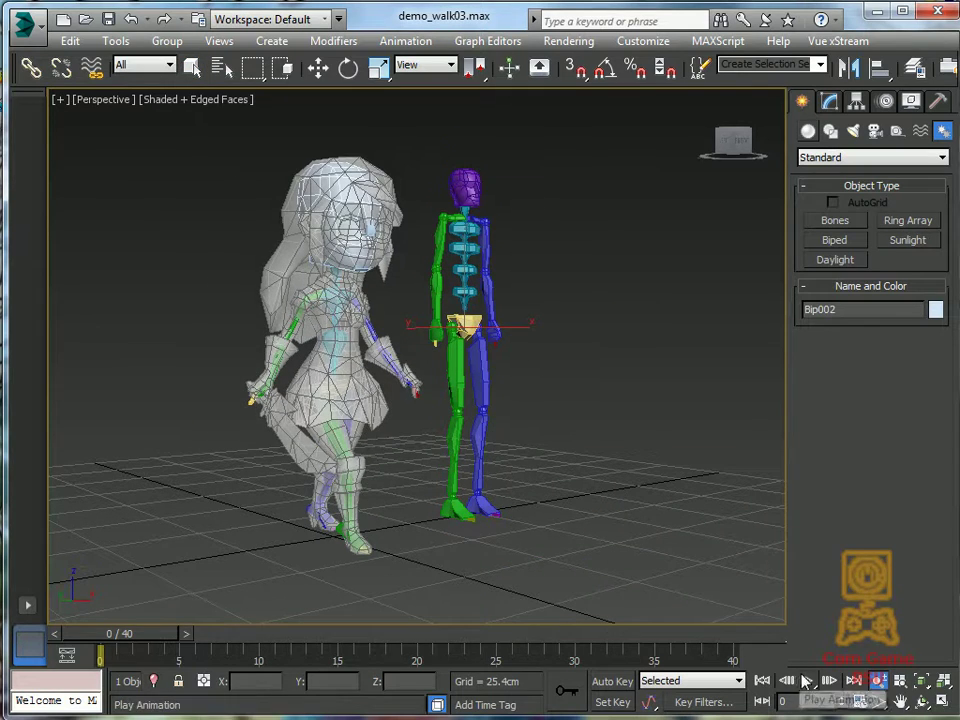
Increase the new Biped's height to 132.756 in Figure mode and leave Figure mode
{"action": "left_click", "coordinate": [809, 681]}
{"action": "left_click", "coordinate": [810, 679]}
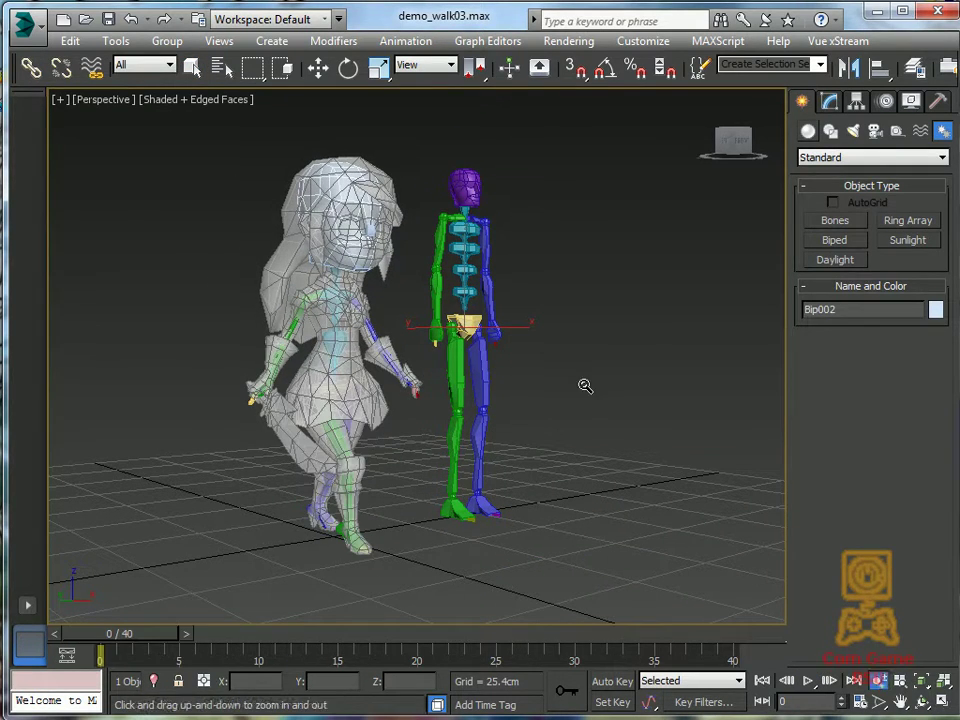
{"action": "right_click", "coordinate": [587, 393]}
{"action": "left_click", "coordinate": [885, 102]}
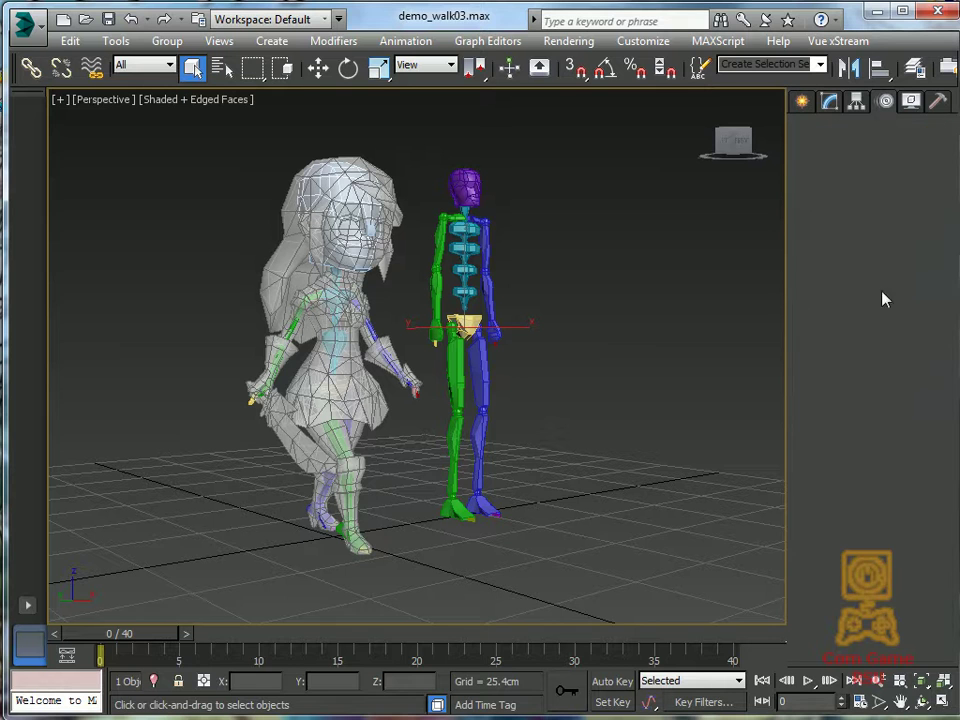
{"action": "left_click", "coordinate": [819, 320]}
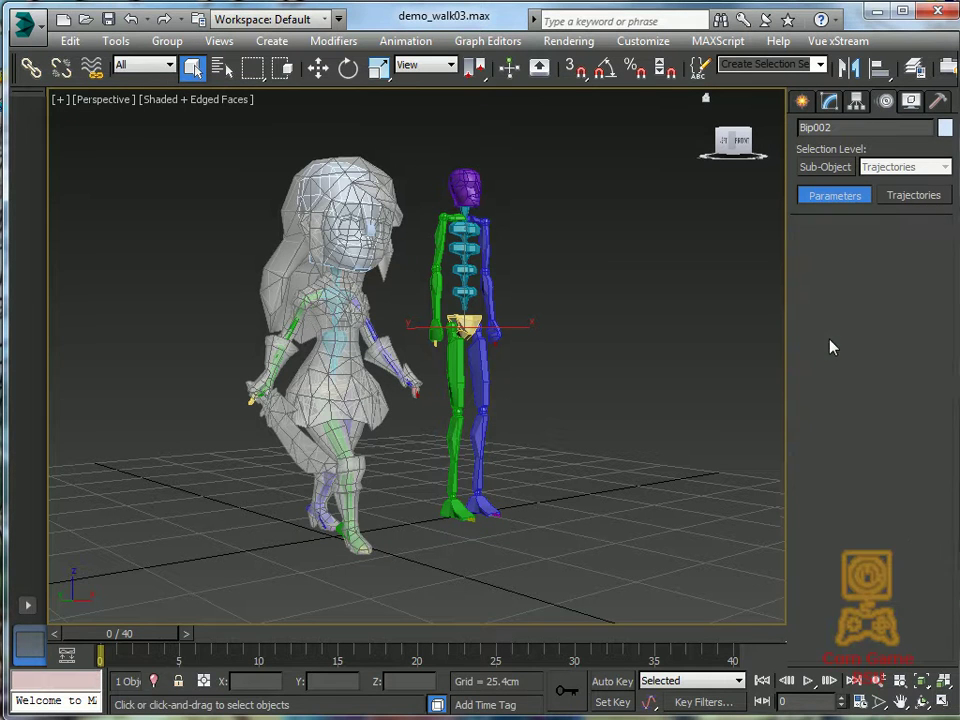
{"action": "left_click", "coordinate": [869, 483]}
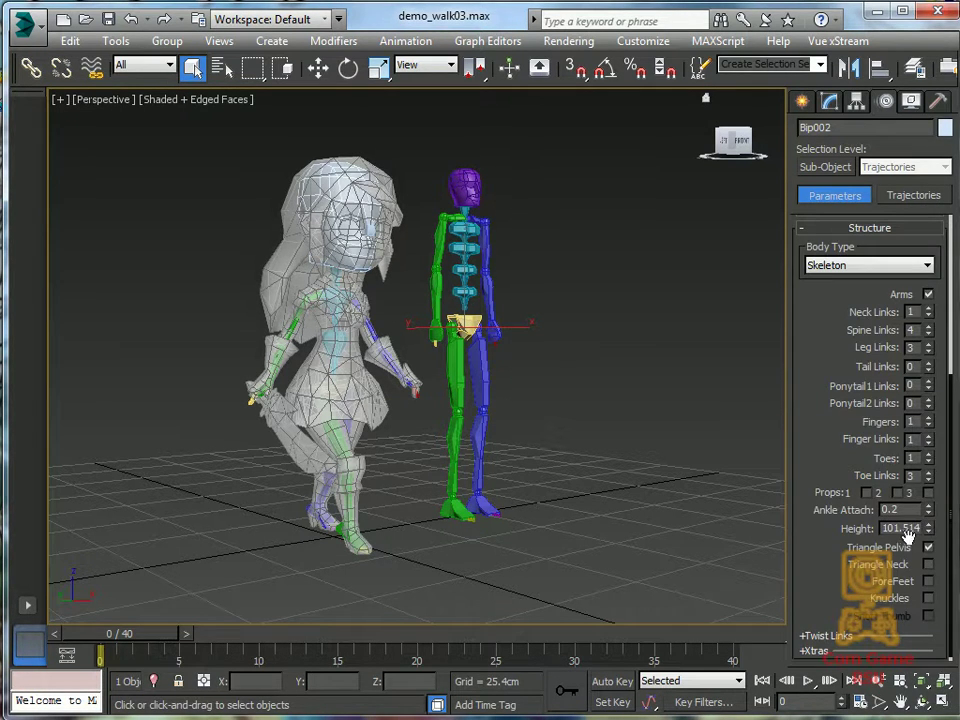
{"action": "left_click_drag", "start_coordinate": [928, 532], "coordinate": [842, 246]}
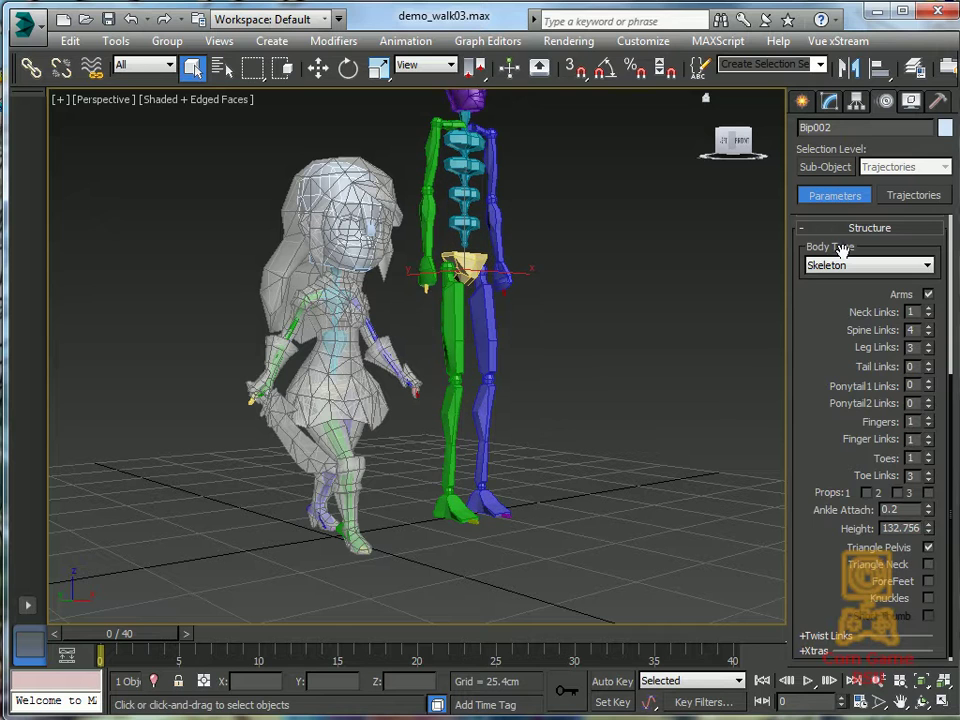
{"action": "scroll", "coordinate": [801, 327], "scroll_direction": "up", "scroll_amount": 5}
{"action": "left_click", "coordinate": [817, 319]}
{"action": "middle_click_drag", "start_coordinate": [533, 341], "coordinate": [523, 388], "text": "alt"}
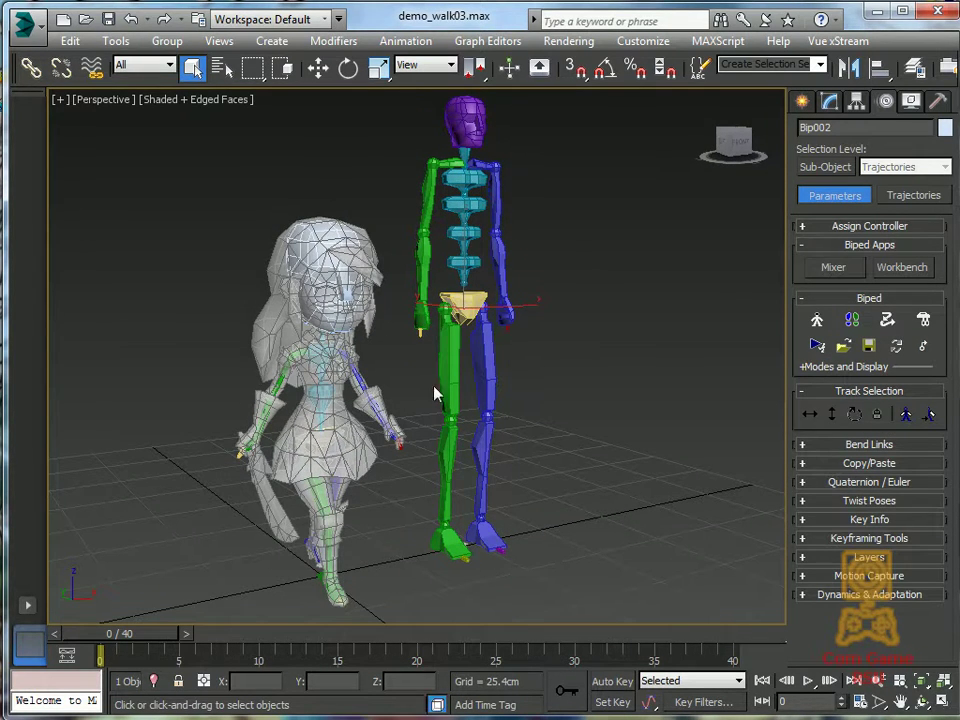
Clear the selection and hide the Geometry category to leave only the two skeletons displayed
{"action": "right_click", "coordinate": [514, 370]}
{"action": "left_click", "coordinate": [288, 389]}
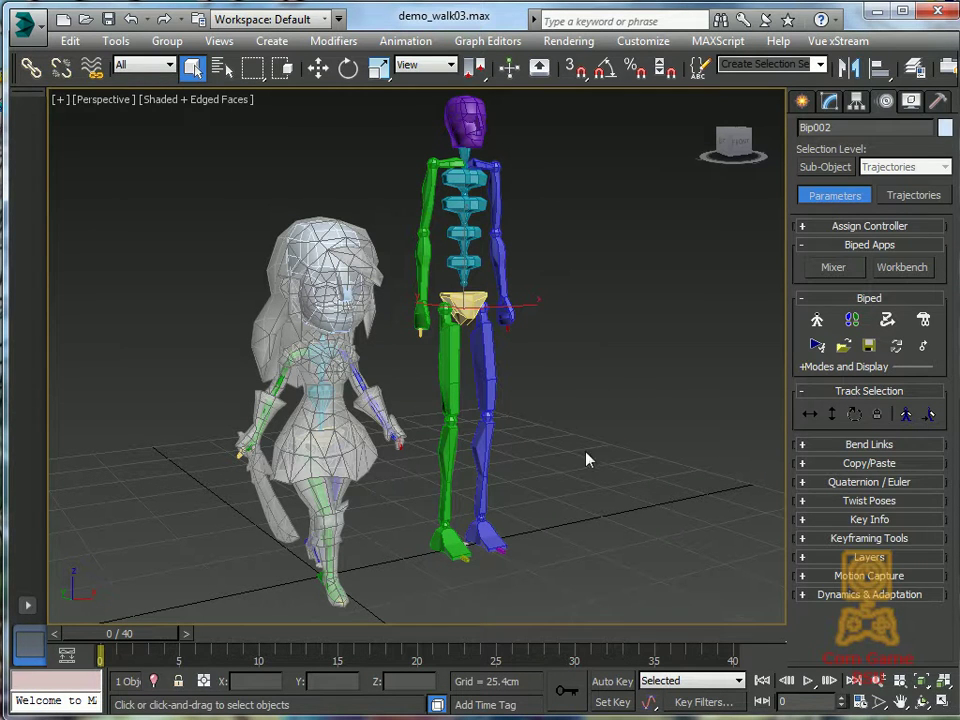
{"action": "left_click", "coordinate": [573, 480]}
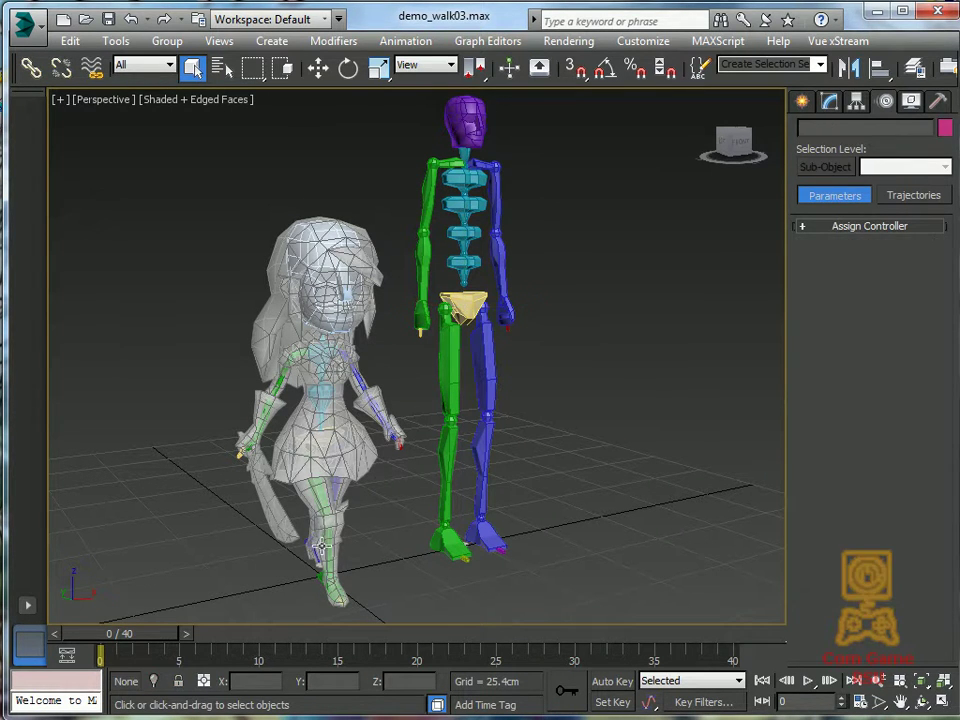
{"action": "left_click", "coordinate": [910, 102]}
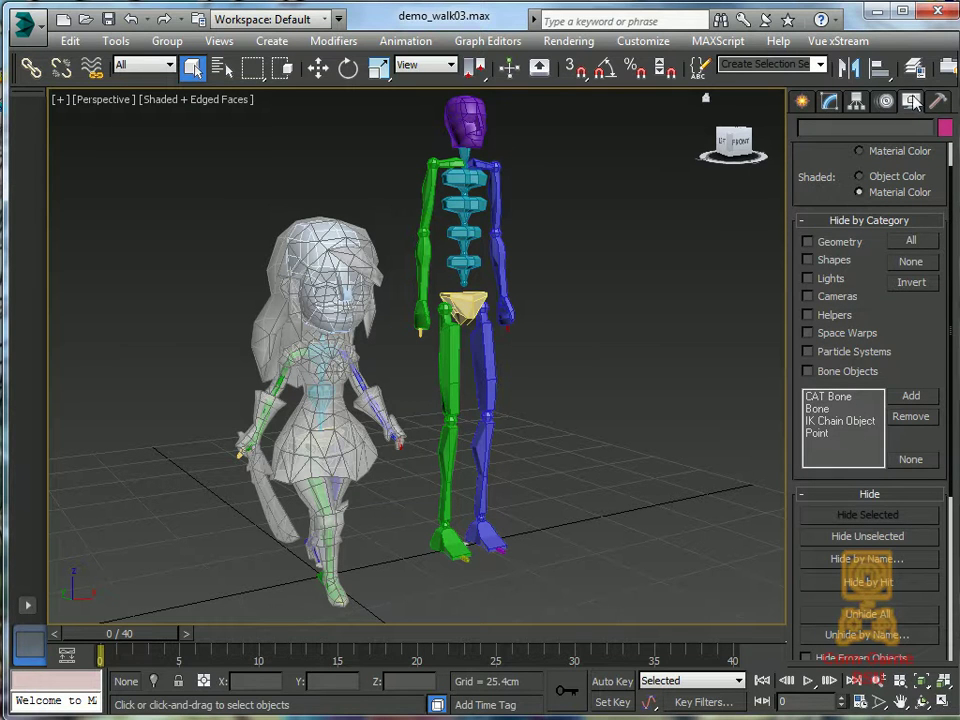
{"action": "left_click", "coordinate": [808, 242]}
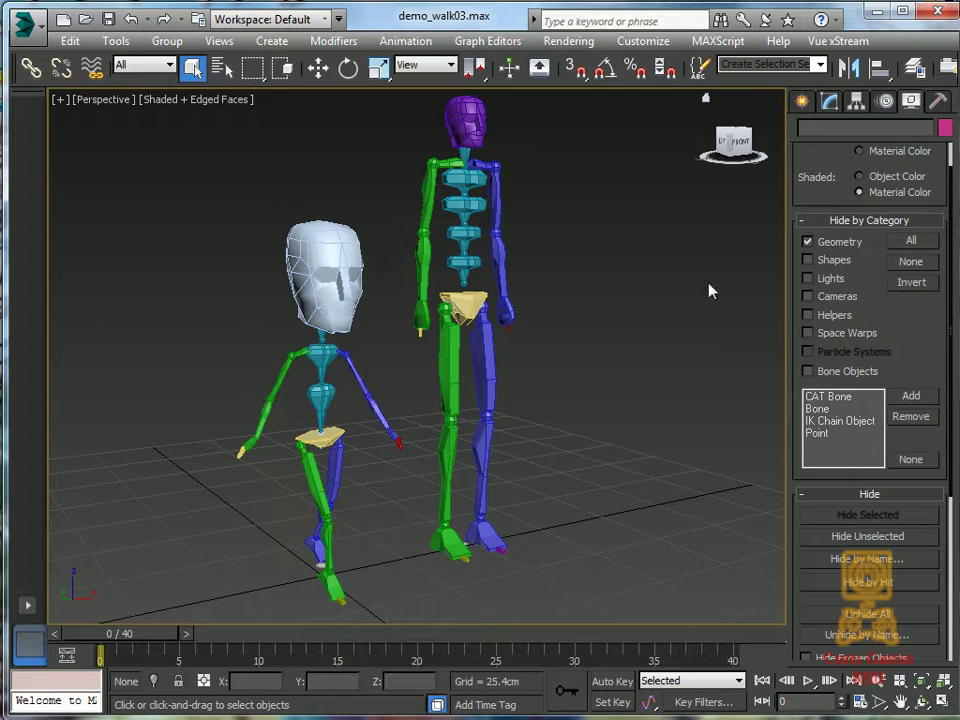
Save the small skeleton's walk animation as a BIP file named demo_ani01
{"action": "left_click", "coordinate": [337, 396]}
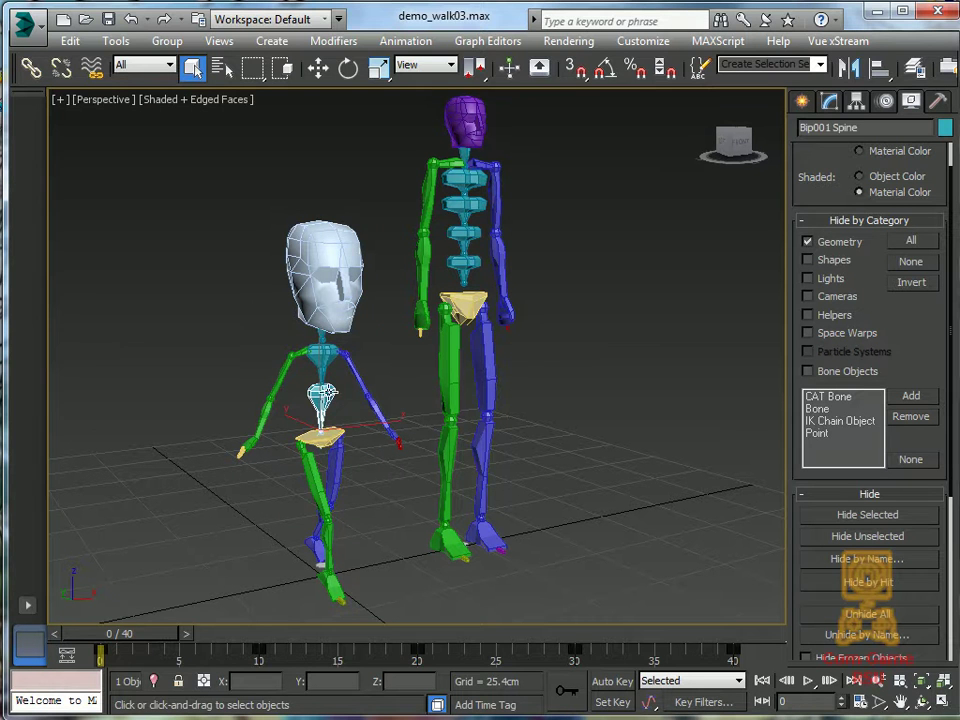
{"action": "left_click", "coordinate": [860, 105]}
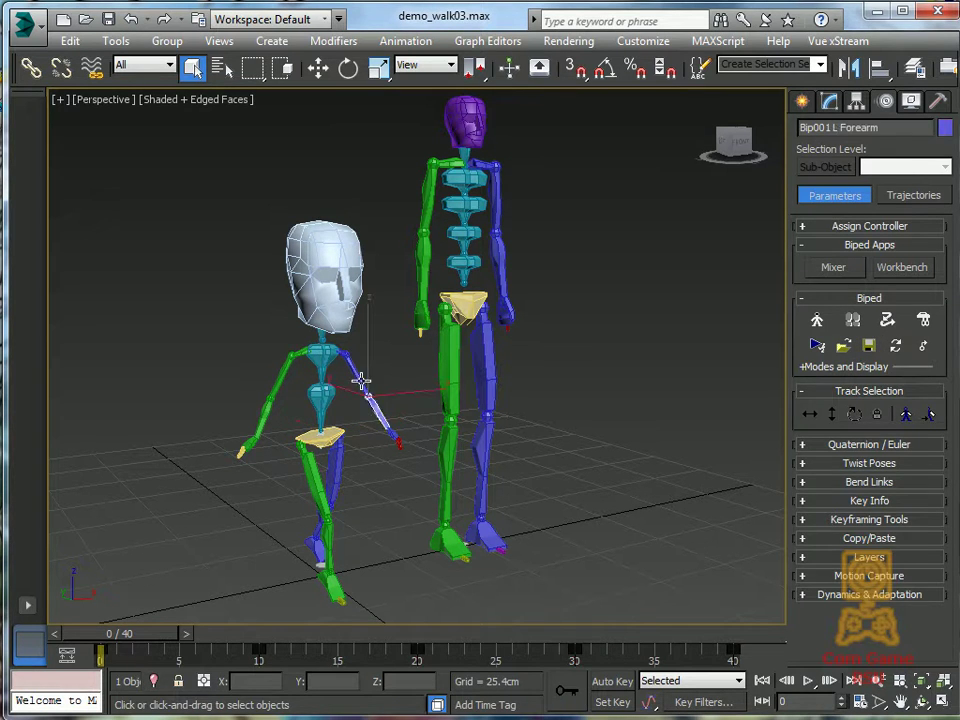
{"action": "left_click", "coordinate": [422, 358]}
{"action": "left_click", "coordinate": [379, 418]}
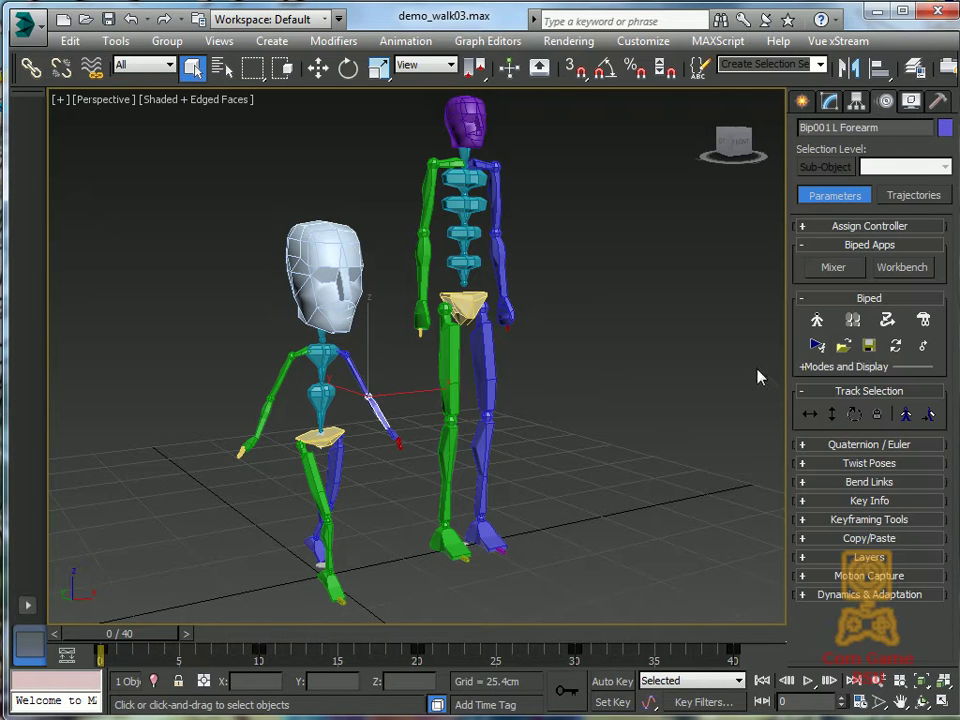
{"action": "left_click", "coordinate": [869, 345]}
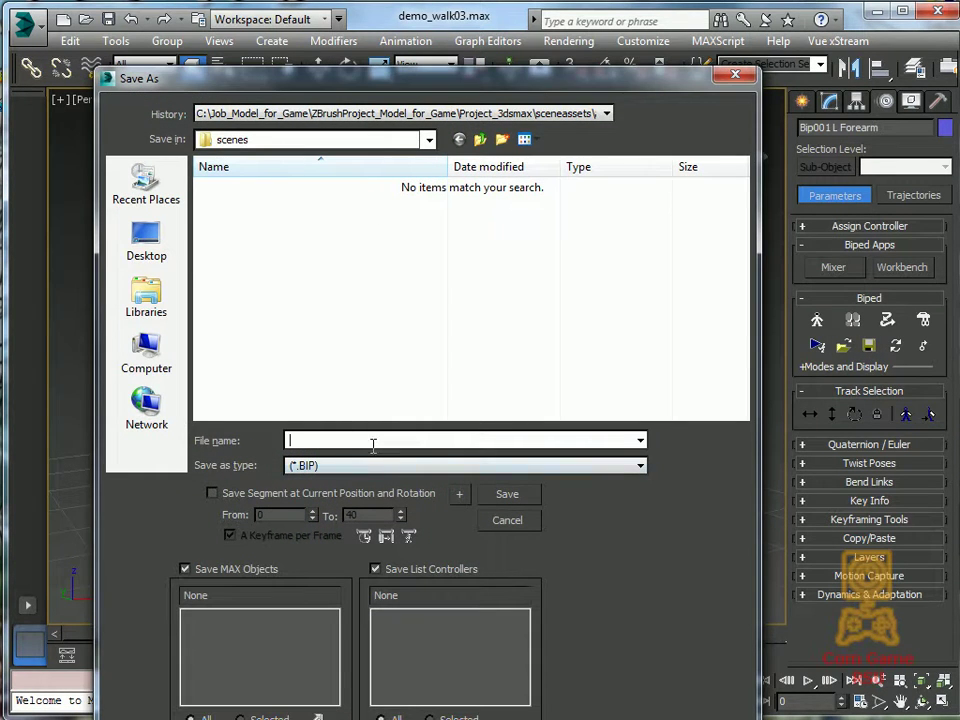
{"action": "type", "text": "demo_ani01"}
{"action": "left_click", "coordinate": [528, 494]}
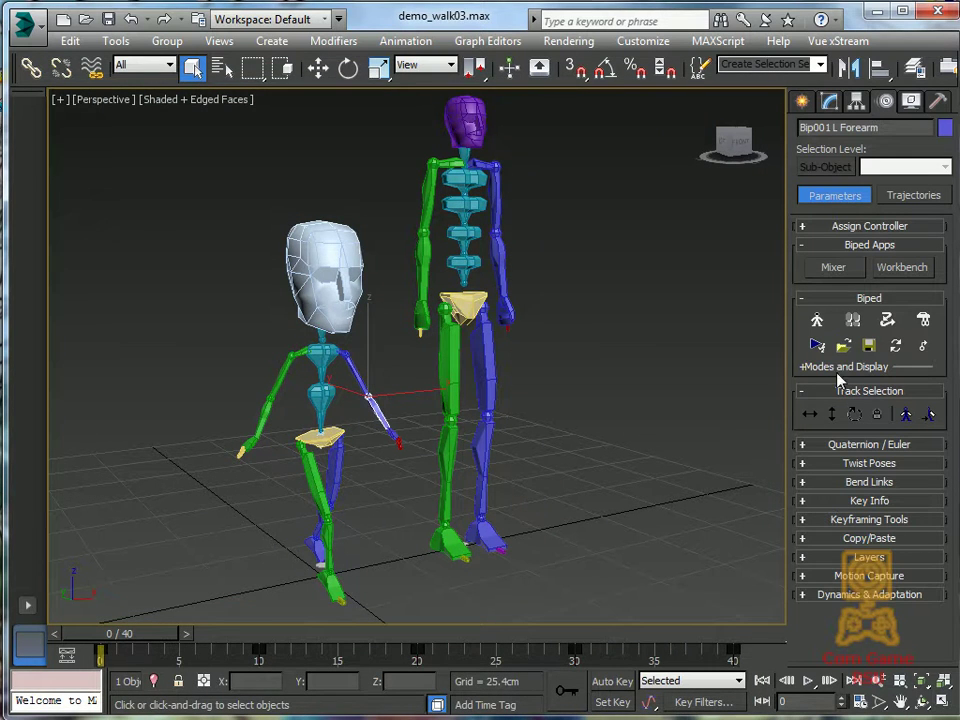
Examine the saved BIP file and the file type and save options in the Biped save dialog, and close it
{"action": "left_click", "coordinate": [868, 346]}
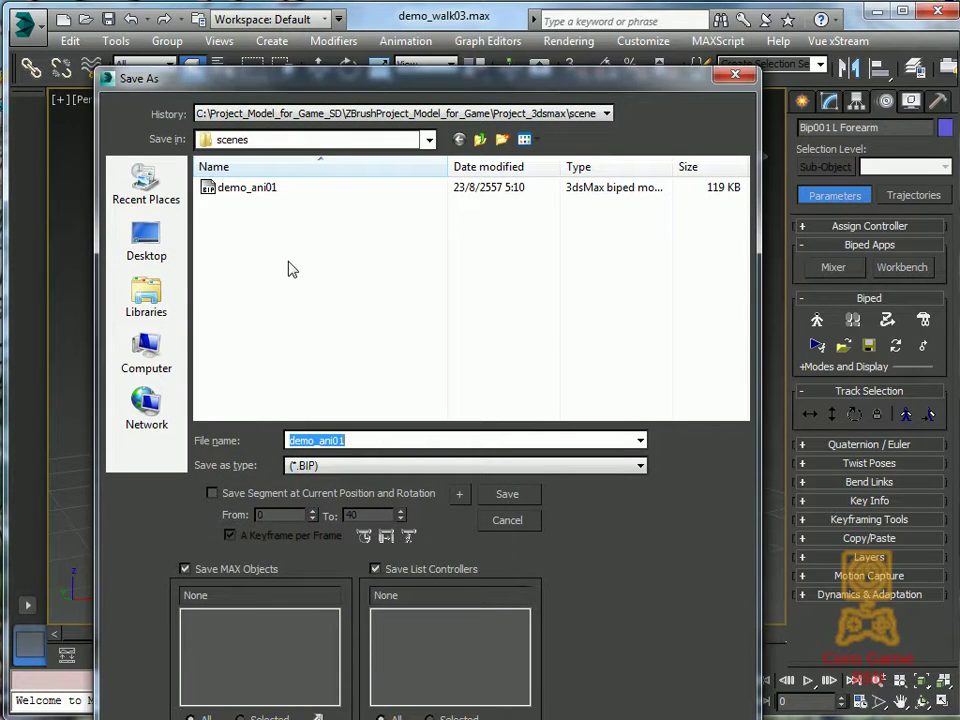
{"action": "left_click", "coordinate": [349, 466]}
{"action": "left_click", "coordinate": [340, 481]}
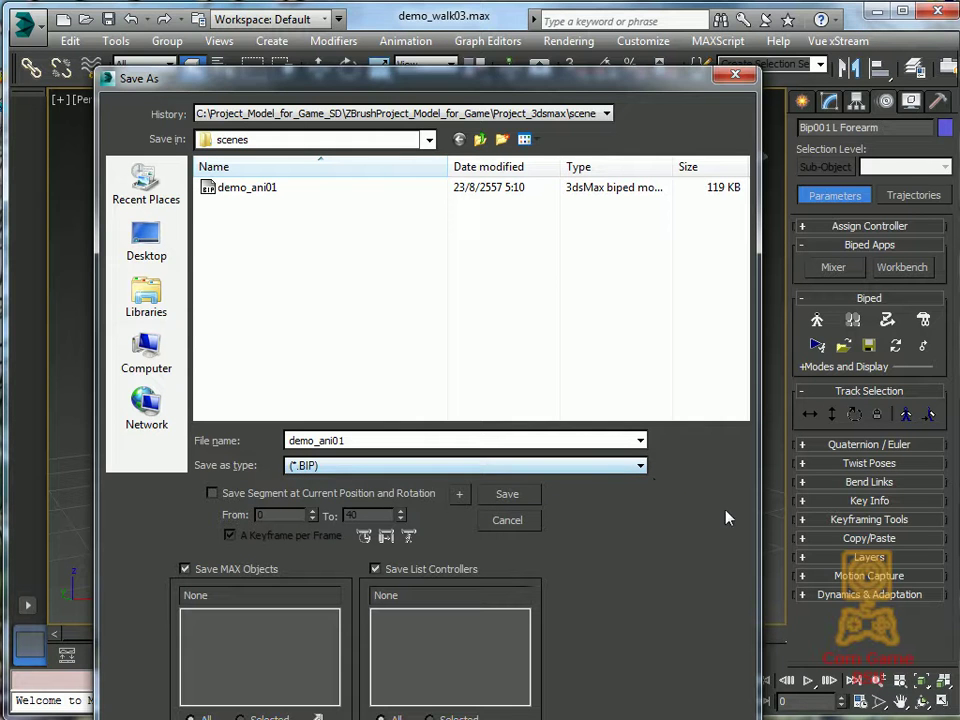
{"action": "left_click_drag", "start_coordinate": [633, 82], "coordinate": [568, 18]}
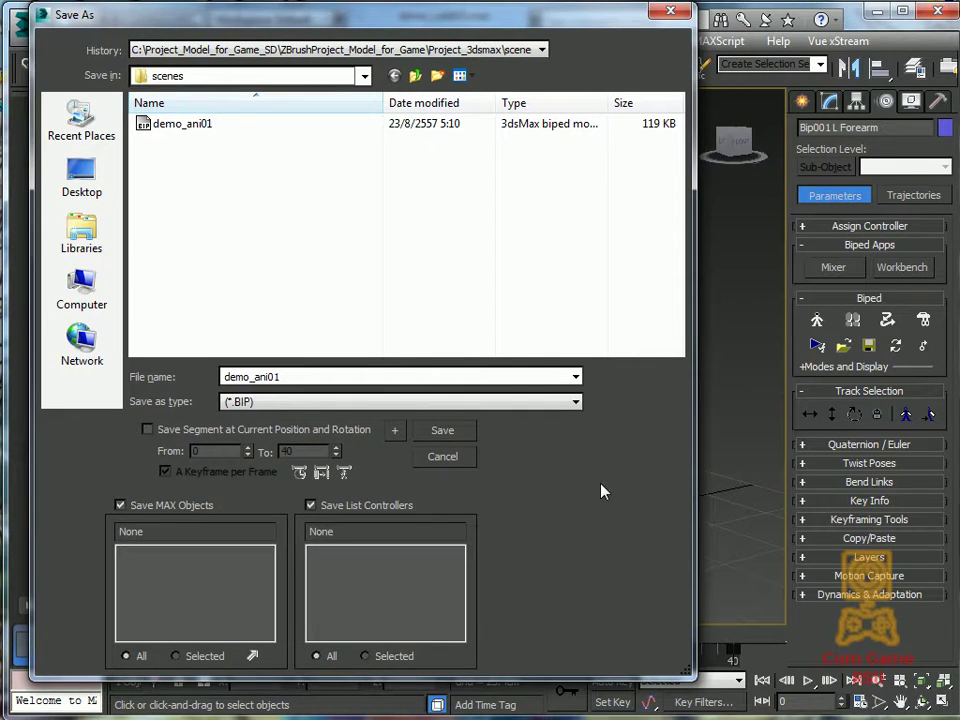
{"action": "left_click", "coordinate": [669, 12]}
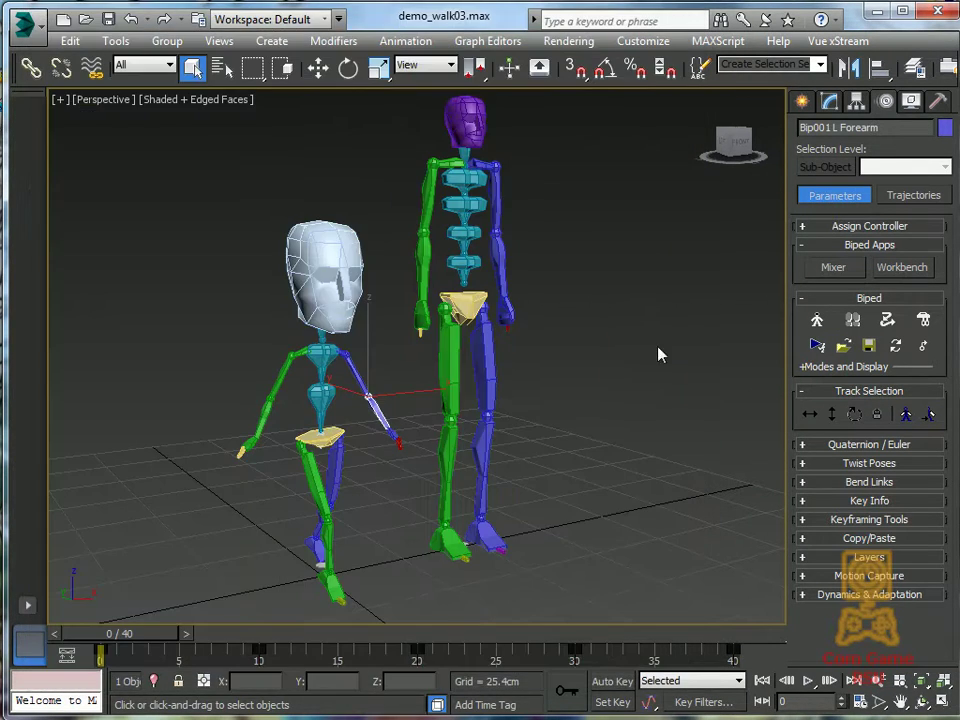
Load demo_ani01 onto the taller Biped, play the animation and stop it
{"action": "left_click", "coordinate": [484, 348]}
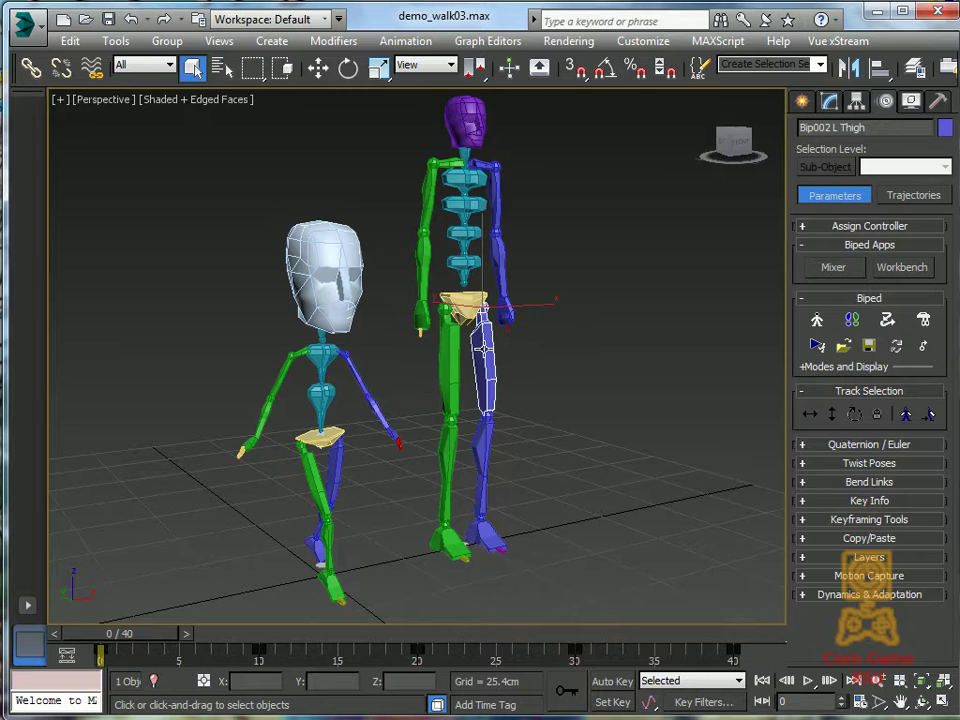
{"action": "left_click", "coordinate": [843, 345]}
{"action": "double_click", "coordinate": [152, 124]}
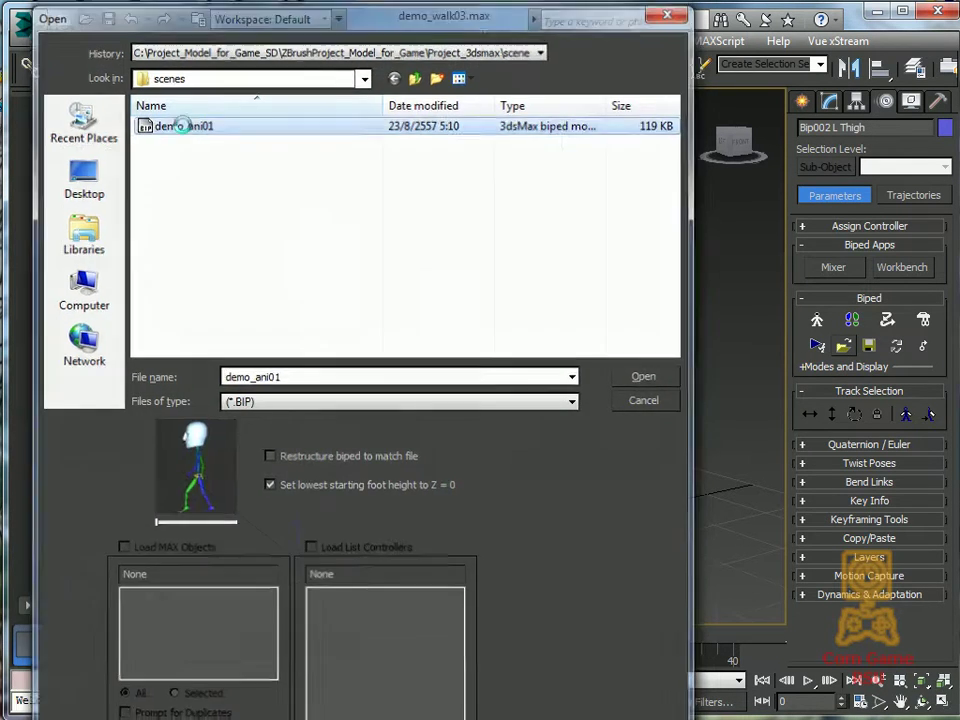
{"action": "left_click", "coordinate": [808, 681]}
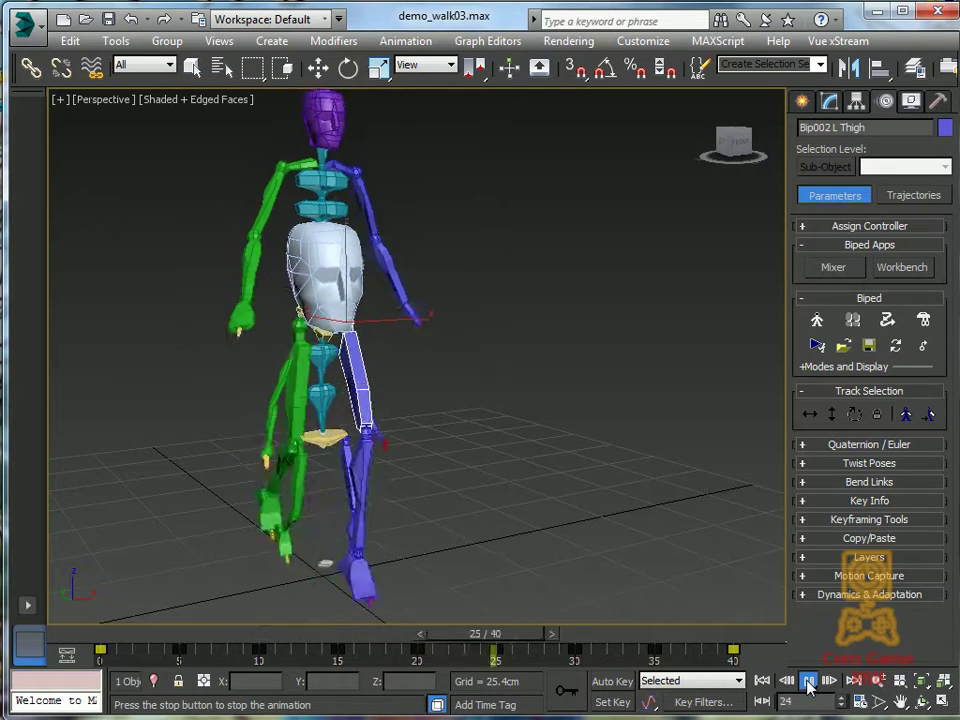
{"action": "left_click", "coordinate": [808, 681]}
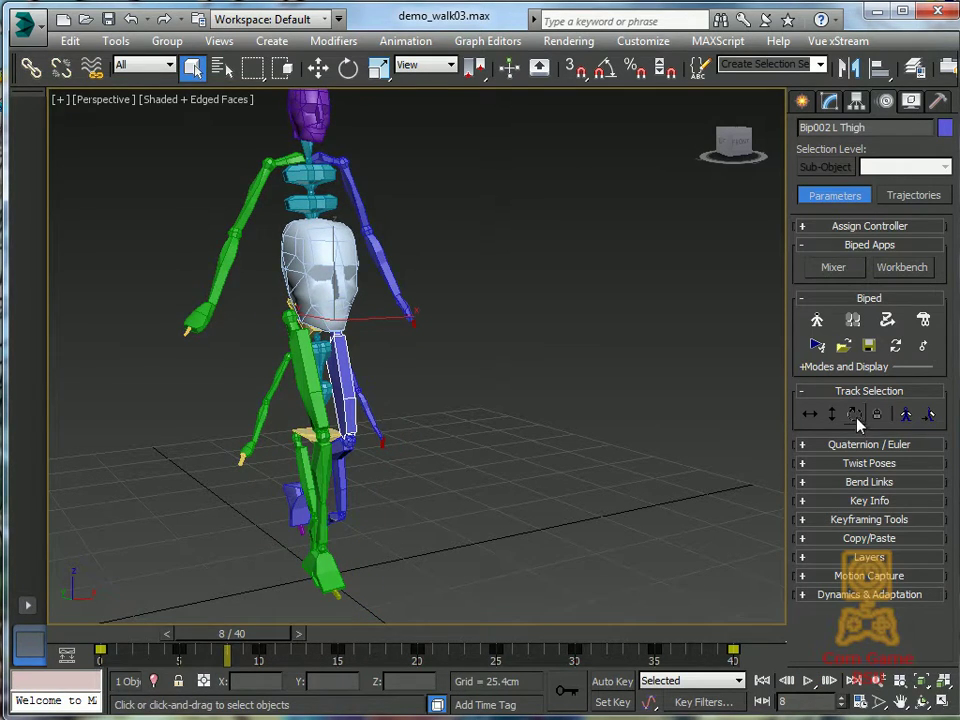
Expand the taller Biped's Modes and Display options and turn off In Place mode
{"action": "left_click", "coordinate": [846, 368]}
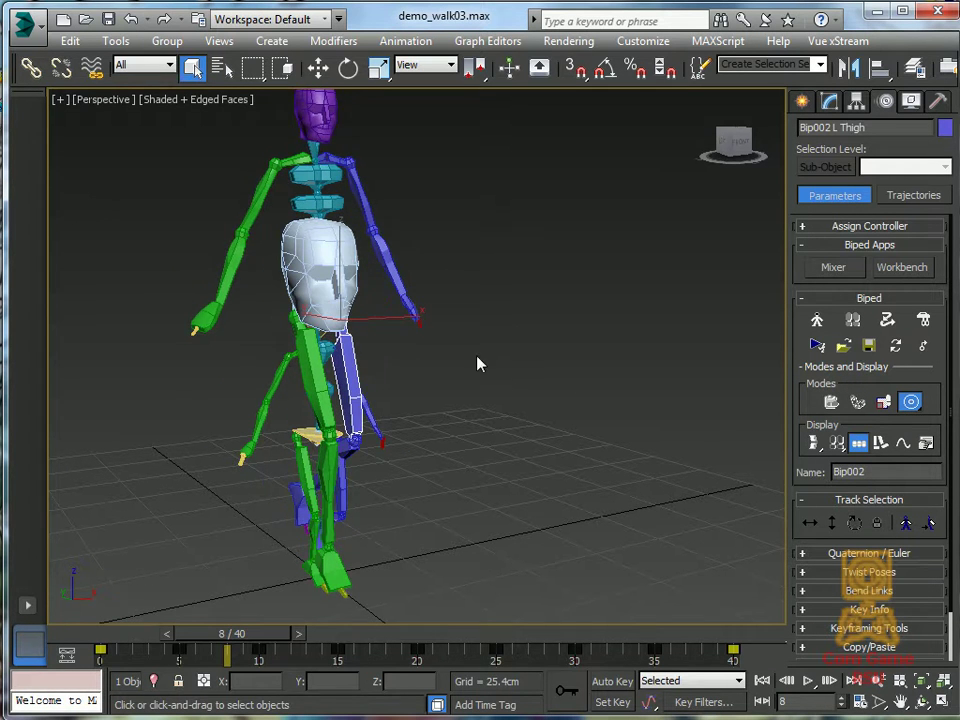
{"action": "middle_click_drag", "start_coordinate": [501, 381], "coordinate": [360, 334]}
{"action": "key", "text": "w"}
{"action": "middle_click_drag", "start_coordinate": [494, 365], "coordinate": [689, 429], "text": "alt"}
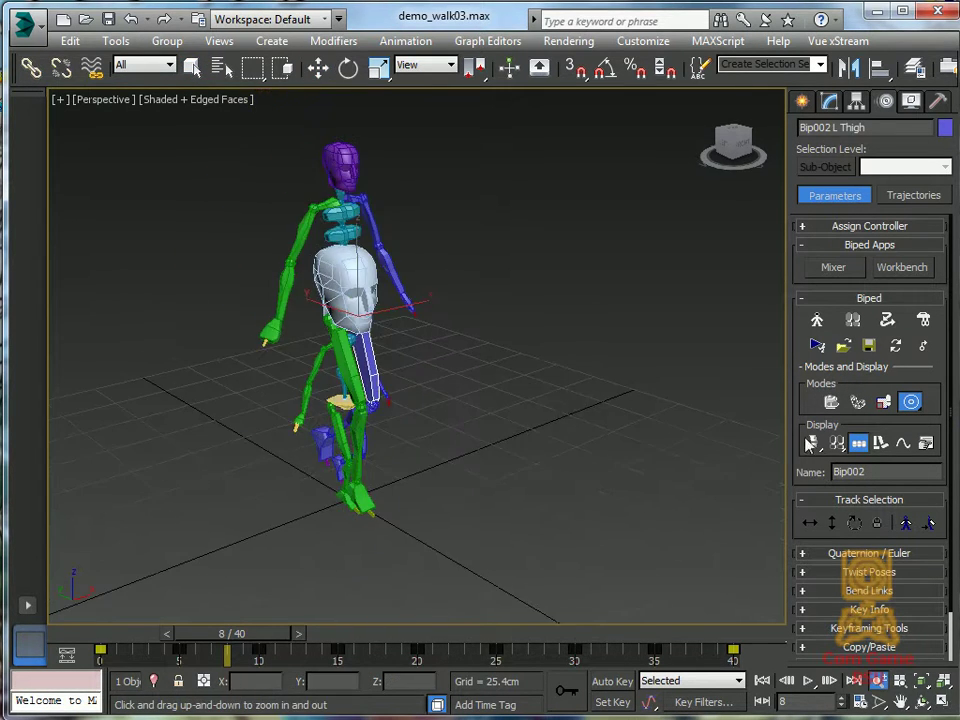
{"action": "left_click", "coordinate": [904, 406]}
Offset the taller Biped's whole animation by 57.429 cm along X with Move All mode, and leave that mode
{"action": "left_click", "coordinate": [923, 345]}
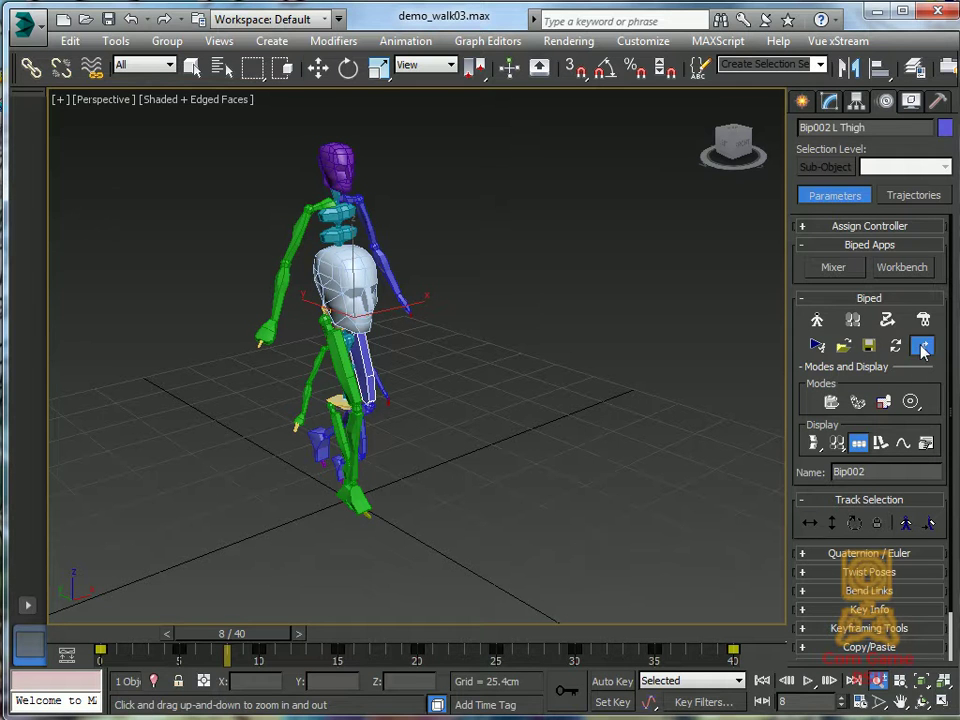
{"action": "left_click_drag", "start_coordinate": [398, 295], "coordinate": [519, 311]}
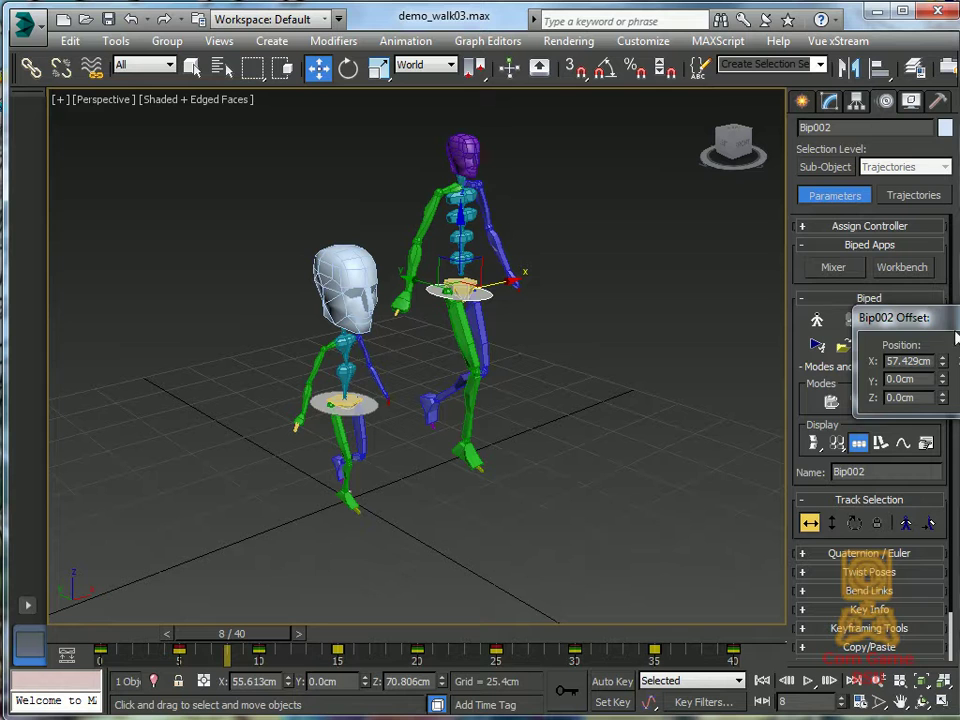
{"action": "left_click_drag", "start_coordinate": [925, 317], "coordinate": [692, 300]}
{"action": "left_click", "coordinate": [767, 380]}
{"action": "left_click", "coordinate": [923, 346]}
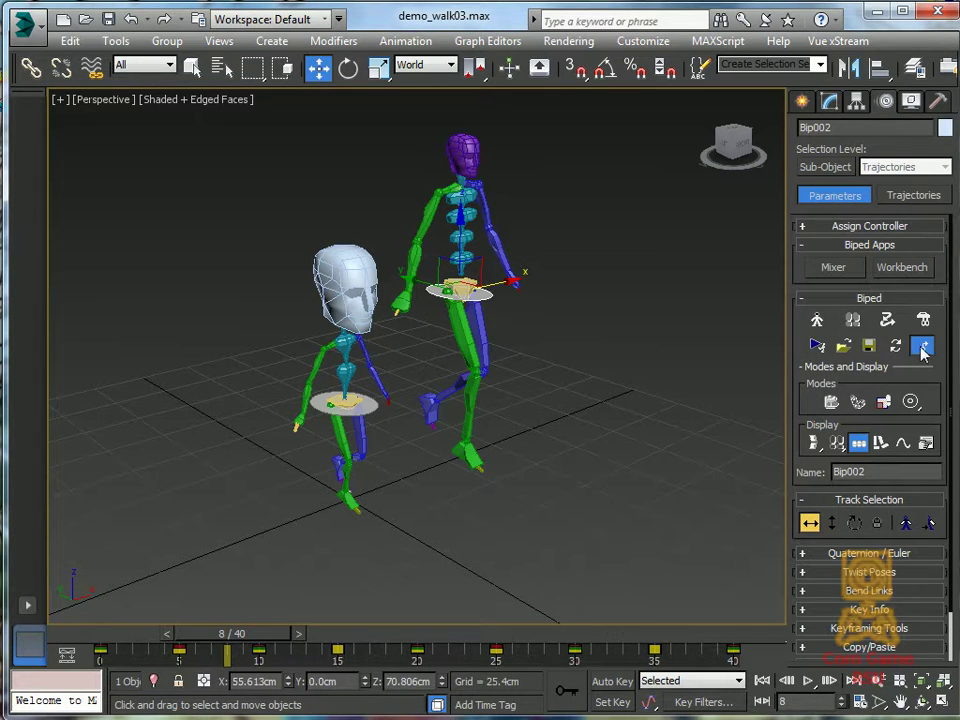
{"action": "left_click", "coordinate": [923, 346]}
Play the walk animation with both skeletons side by side and stop it
{"action": "left_click", "coordinate": [808, 681]}
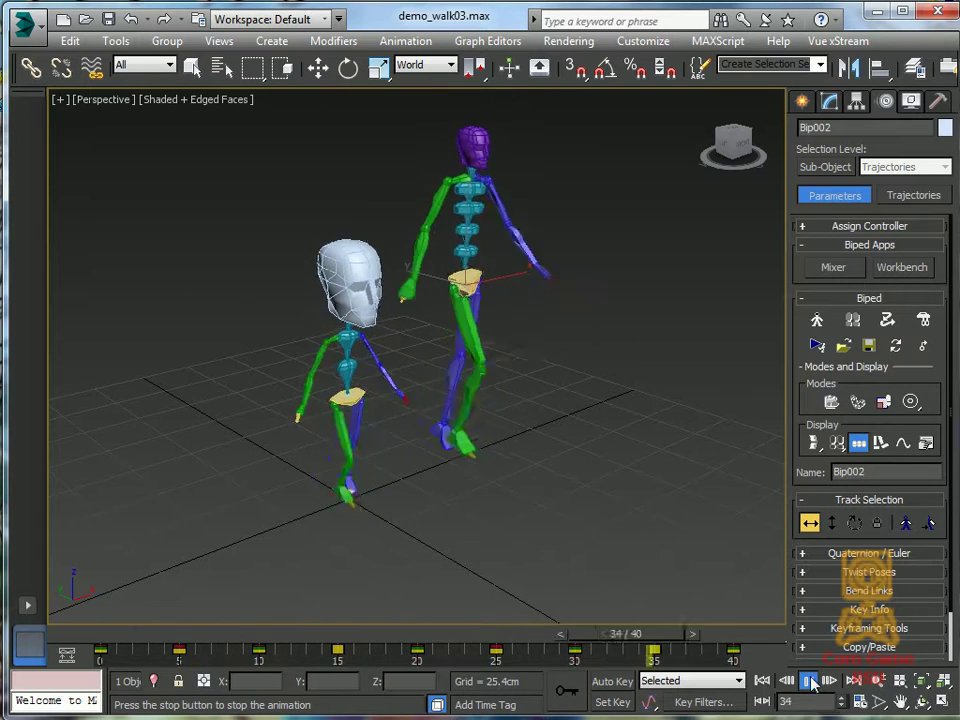
{"action": "key", "text": "slash"}
{"action": "key", "text": "w"}
{"action": "middle_click_drag", "start_coordinate": [645, 345], "coordinate": [734, 321], "text": "alt"}
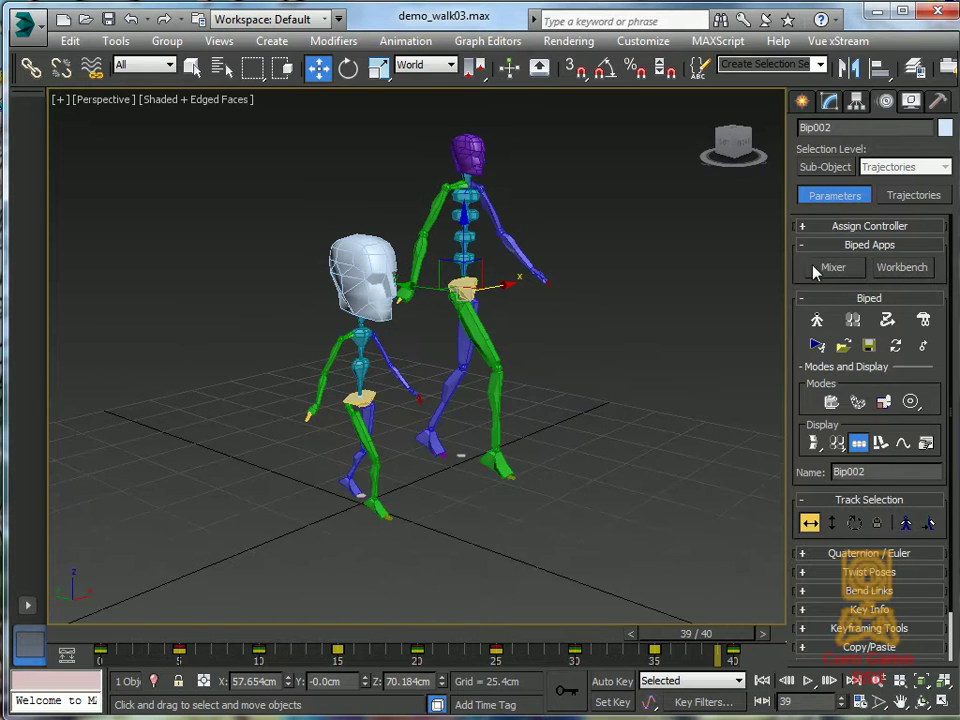
Draw a zigzag chain of five standard bones on the ground beside the skeletons and select its first bone
{"action": "left_click", "coordinate": [802, 103]}
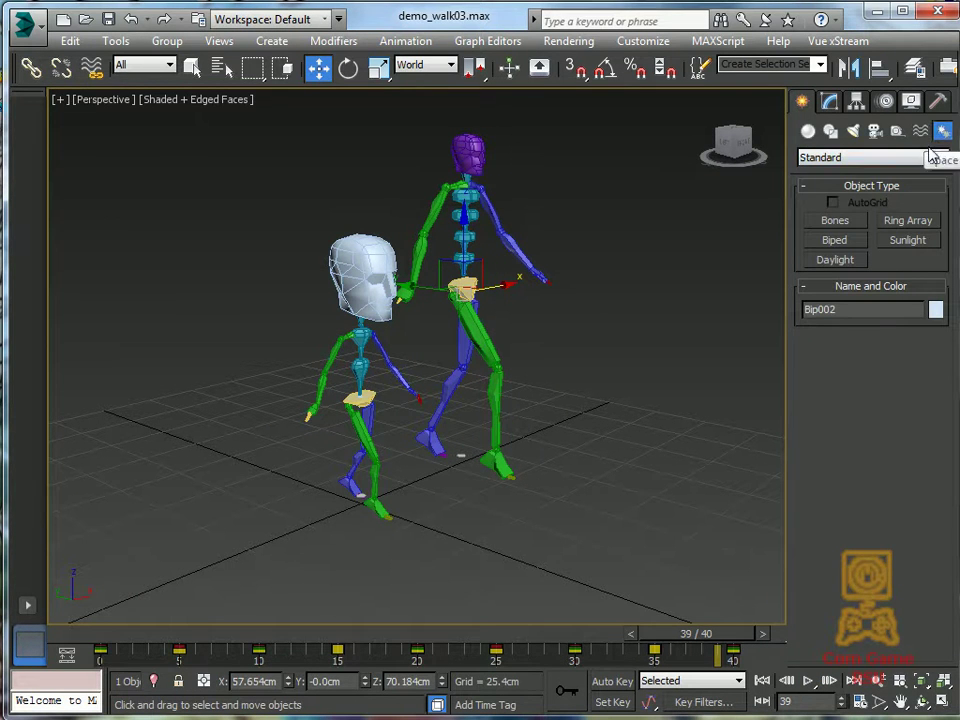
{"action": "left_click", "coordinate": [852, 222]}
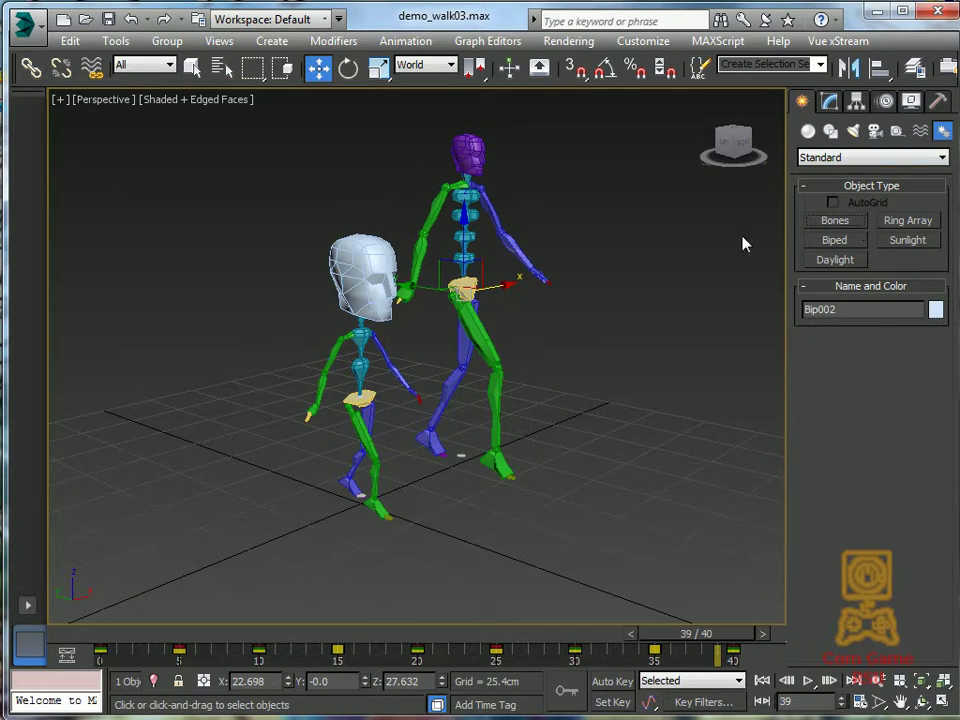
{"action": "left_click", "coordinate": [502, 545]}
{"action": "left_click", "coordinate": [618, 483]}
{"action": "left_click", "coordinate": [700, 518]}
{"action": "left_click", "coordinate": [708, 550]}
{"action": "left_click", "coordinate": [738, 545]}
{"action": "right_click", "coordinate": [765, 550]}
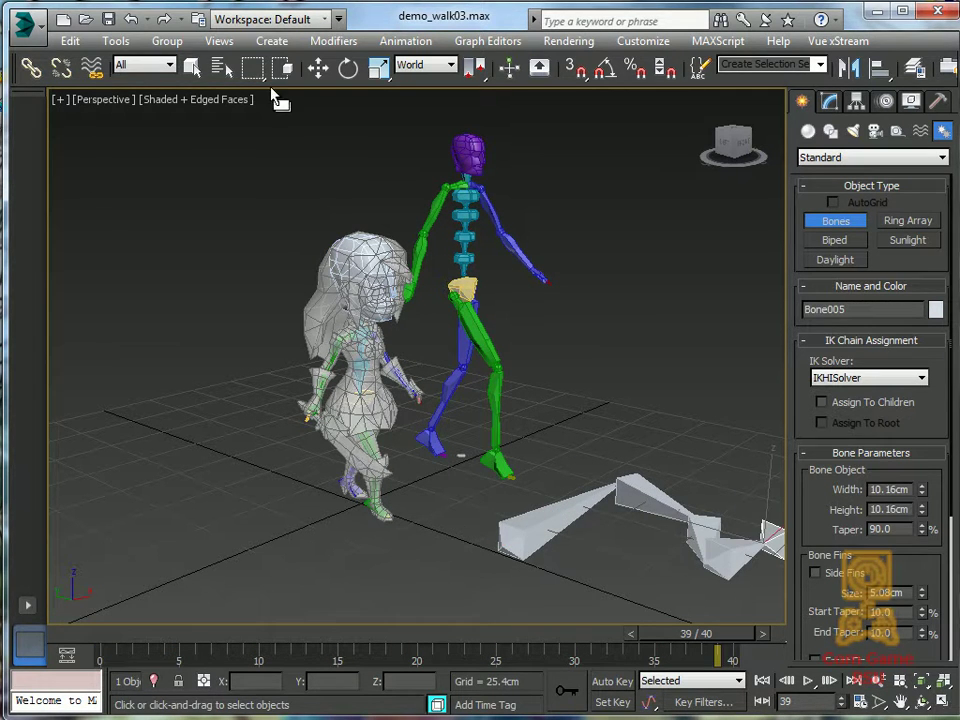
{"action": "left_click", "coordinate": [192, 66]}
{"action": "middle_click_drag", "start_coordinate": [570, 381], "coordinate": [318, 340]}
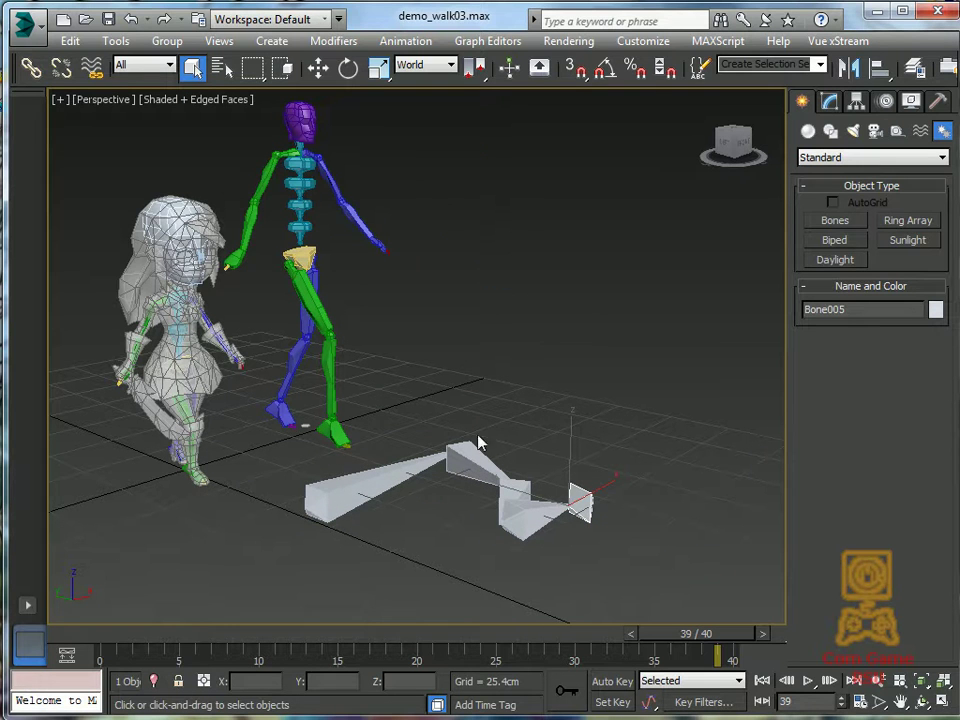
{"action": "left_click", "coordinate": [365, 486]}
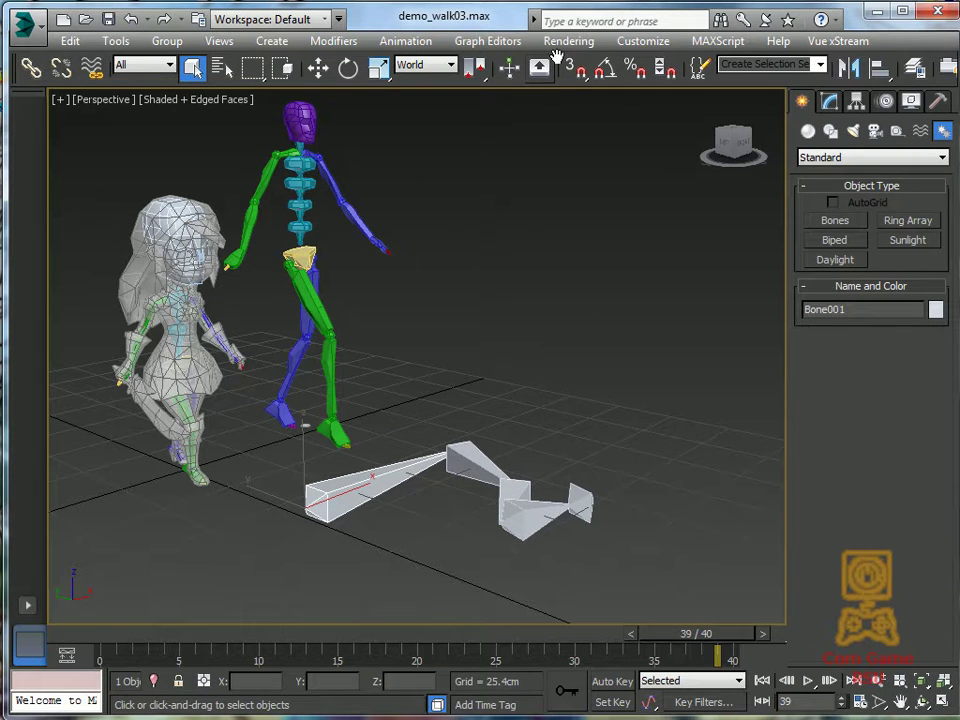
Apply an HI Solver from the first bone to the end bone of the chain and move its goal away to stretch it
{"action": "left_click", "coordinate": [405, 41]}
{"action": "mouse_move", "coordinate": [501, 122]}
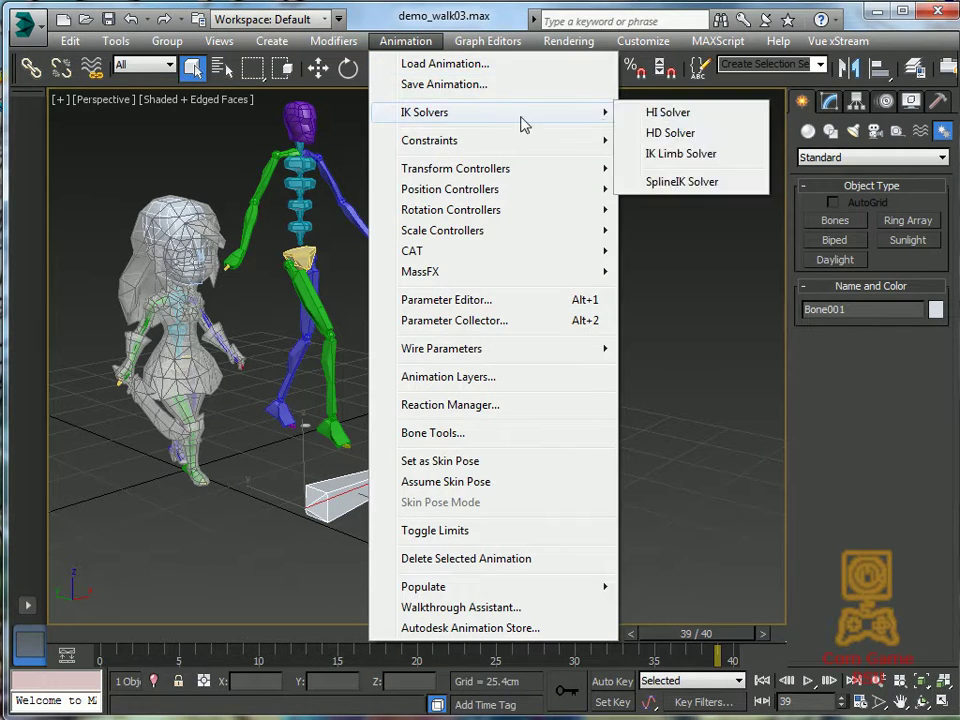
{"action": "left_click", "coordinate": [669, 112]}
{"action": "left_click", "coordinate": [613, 518]}
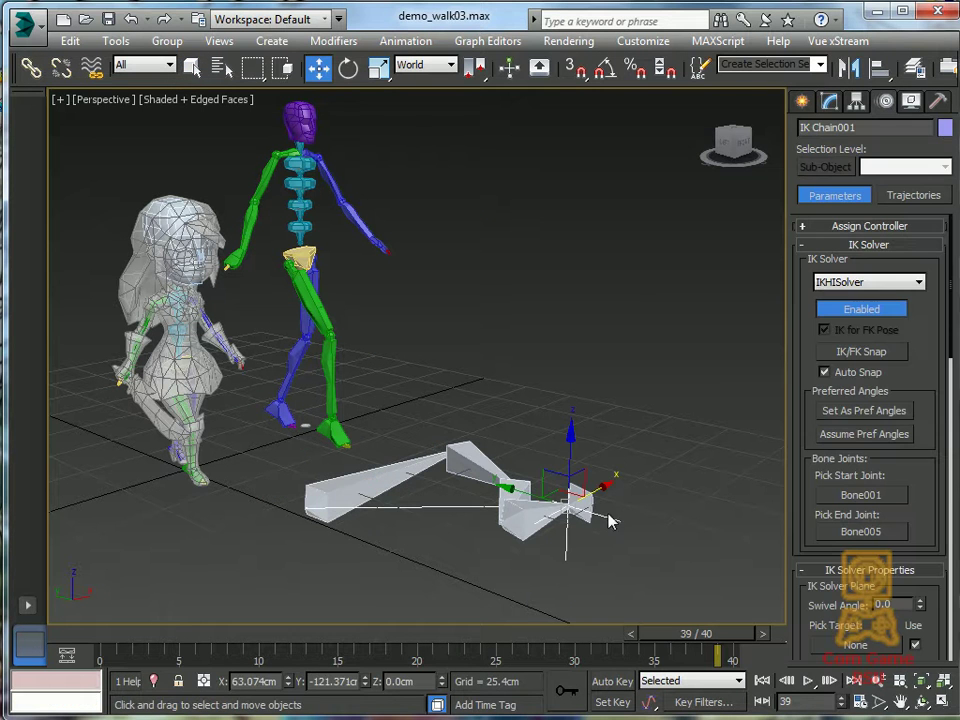
{"action": "left_click_drag", "start_coordinate": [560, 490], "coordinate": [626, 498]}
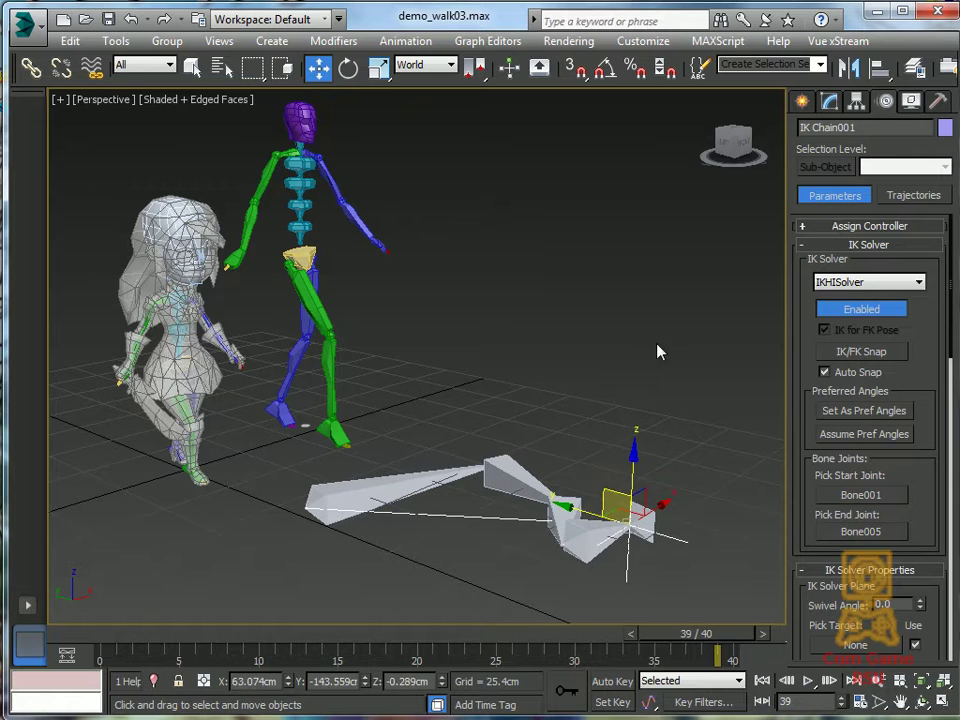
{"action": "left_click", "coordinate": [675, 349]}
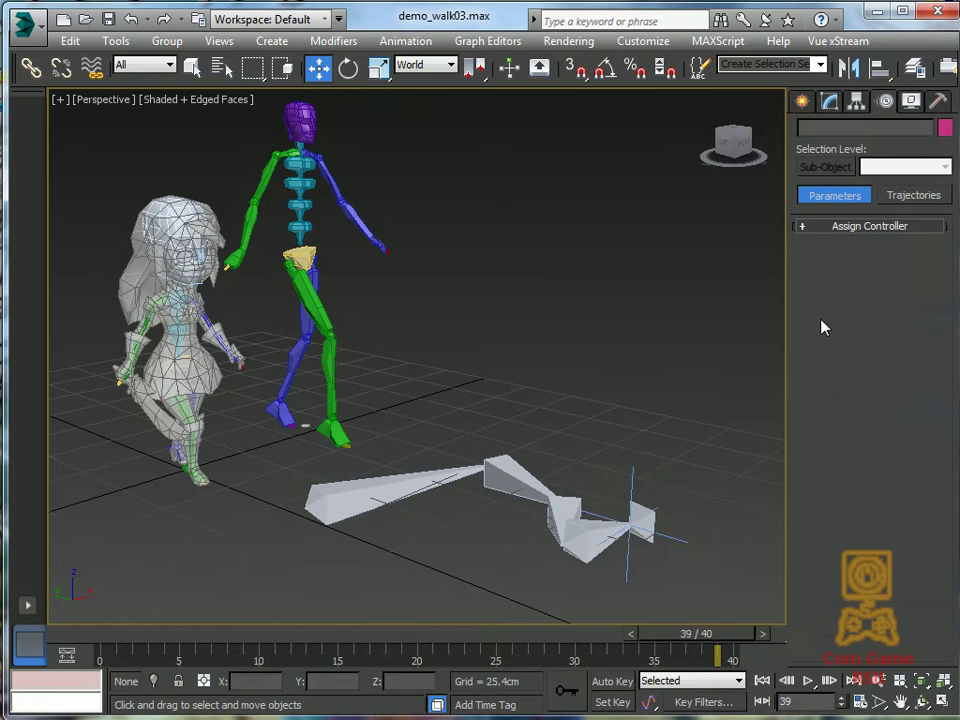
Select single bones of the chain, return to object creation and clear the selection
{"action": "left_click", "coordinate": [489, 473]}
{"action": "left_click", "coordinate": [318, 510]}
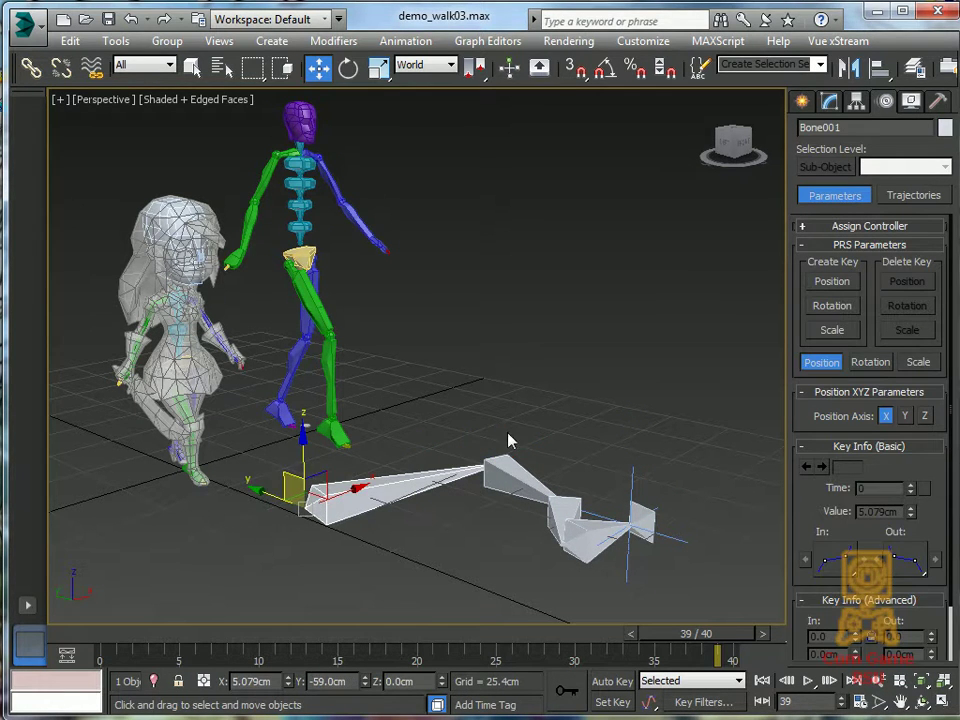
{"action": "left_click", "coordinate": [802, 102]}
{"action": "left_click", "coordinate": [504, 497]}
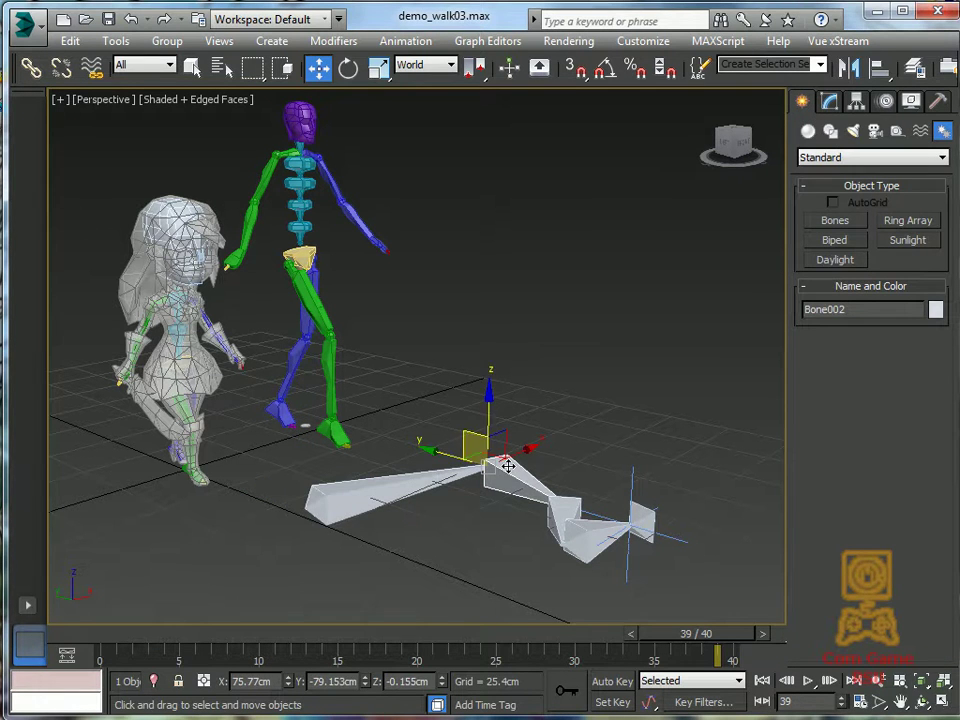
{"action": "left_click", "coordinate": [622, 430]}
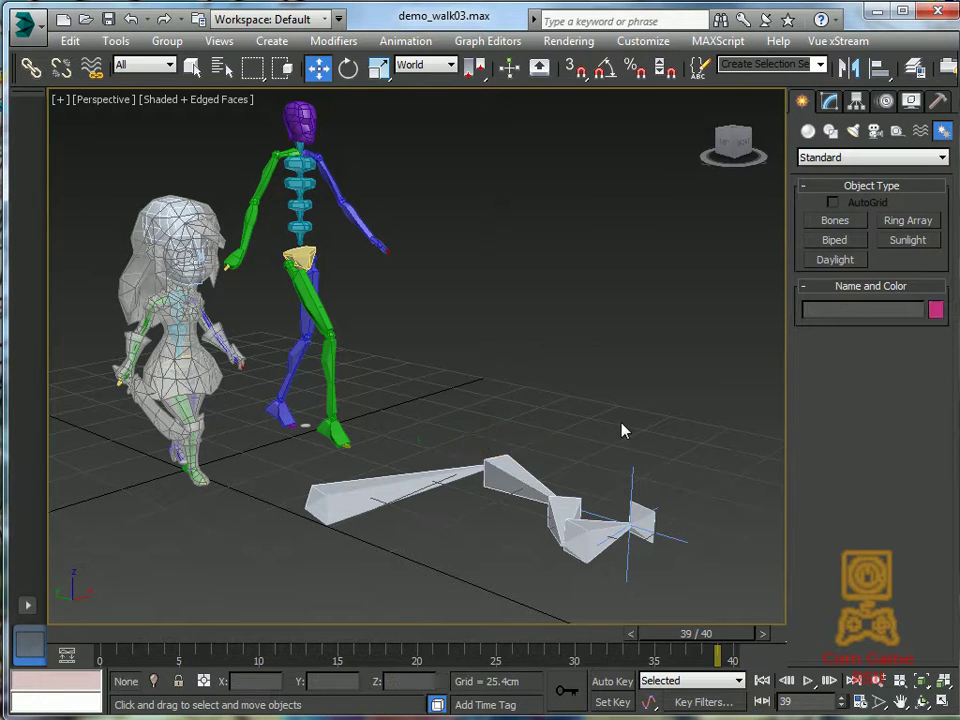
Start creating a CATParent from the CAT Objects helper category
{"action": "left_click", "coordinate": [915, 157]}
{"action": "left_click", "coordinate": [915, 157]}
{"action": "left_click", "coordinate": [919, 132]}
{"action": "left_click", "coordinate": [897, 131]}
{"action": "left_click", "coordinate": [898, 157]}
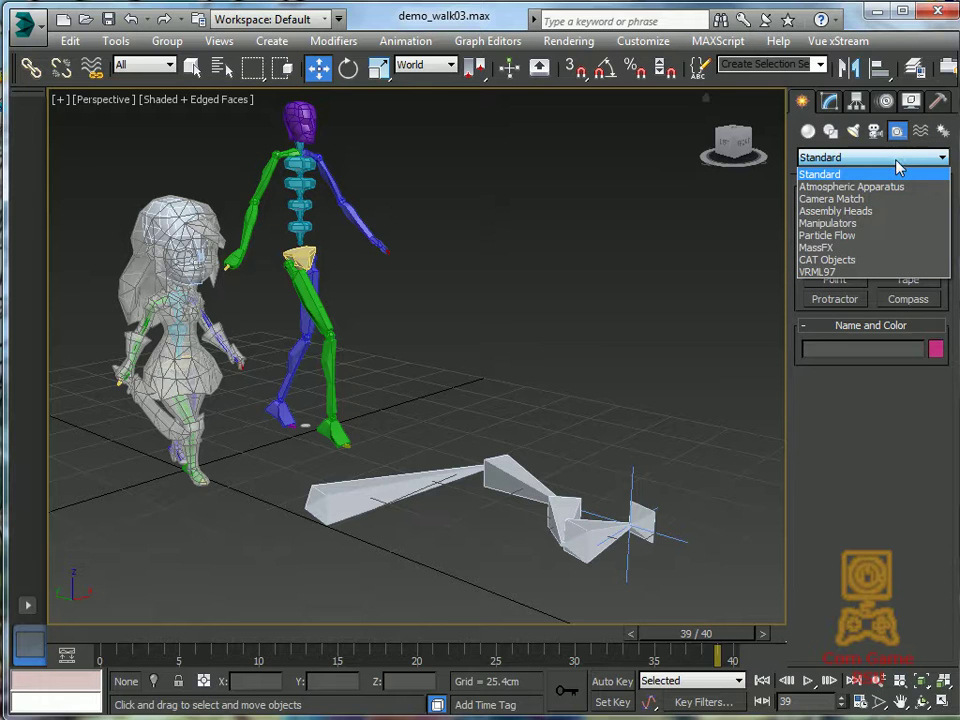
{"action": "left_click", "coordinate": [873, 260]}
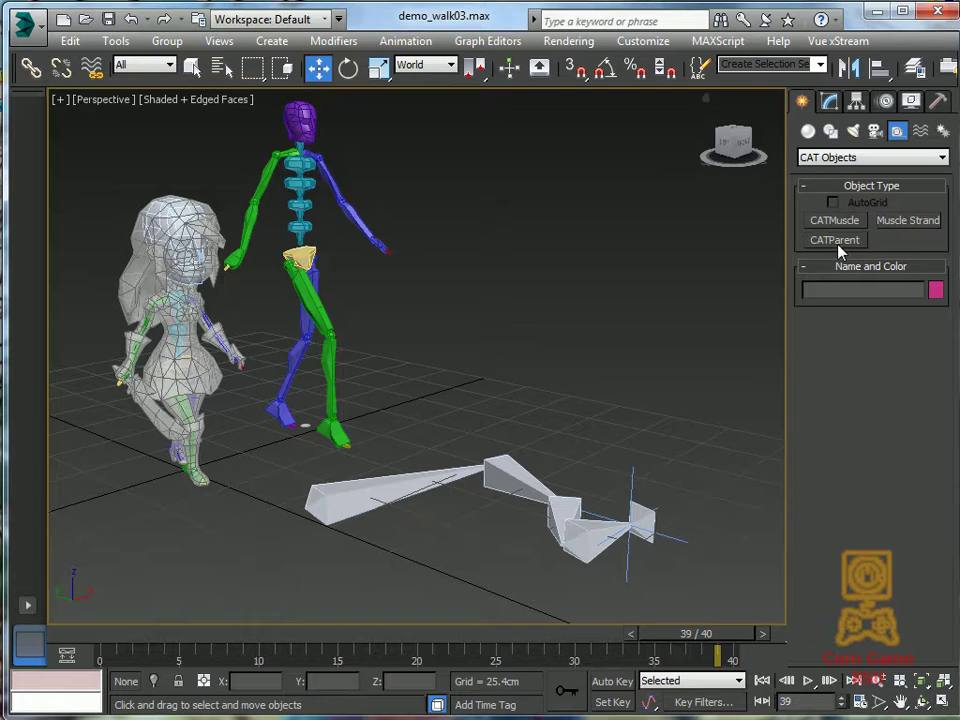
{"action": "left_click", "coordinate": [838, 243]}
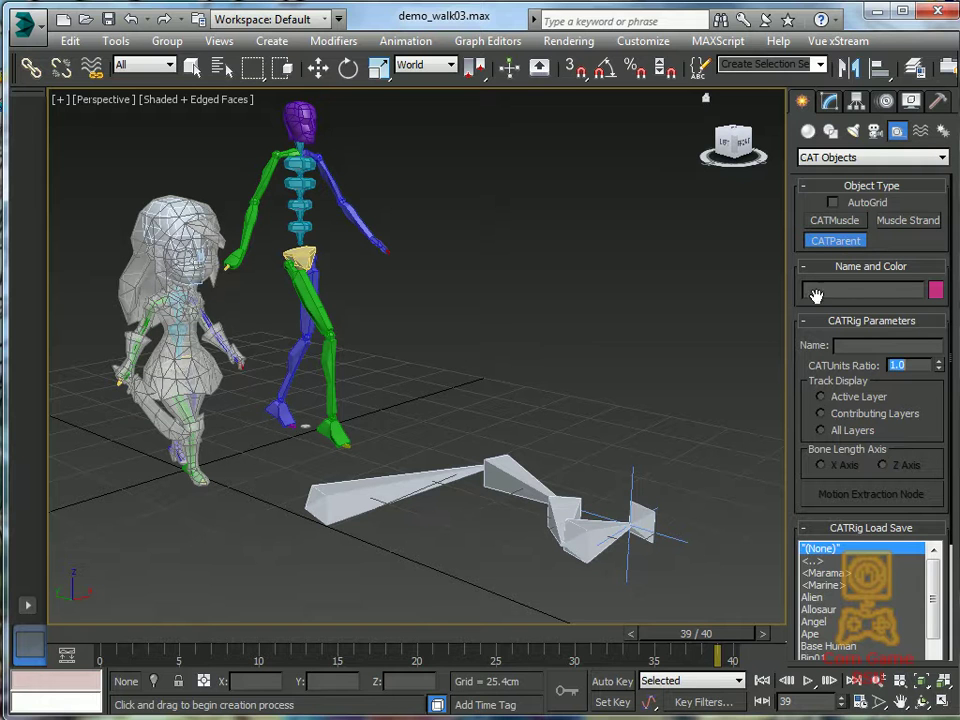
Place a Base Human CAT rig beside the taller Biped, sized to a CATUnits Ratio of about 0.229
{"action": "left_click_drag", "start_coordinate": [935, 590], "coordinate": [939, 652]}
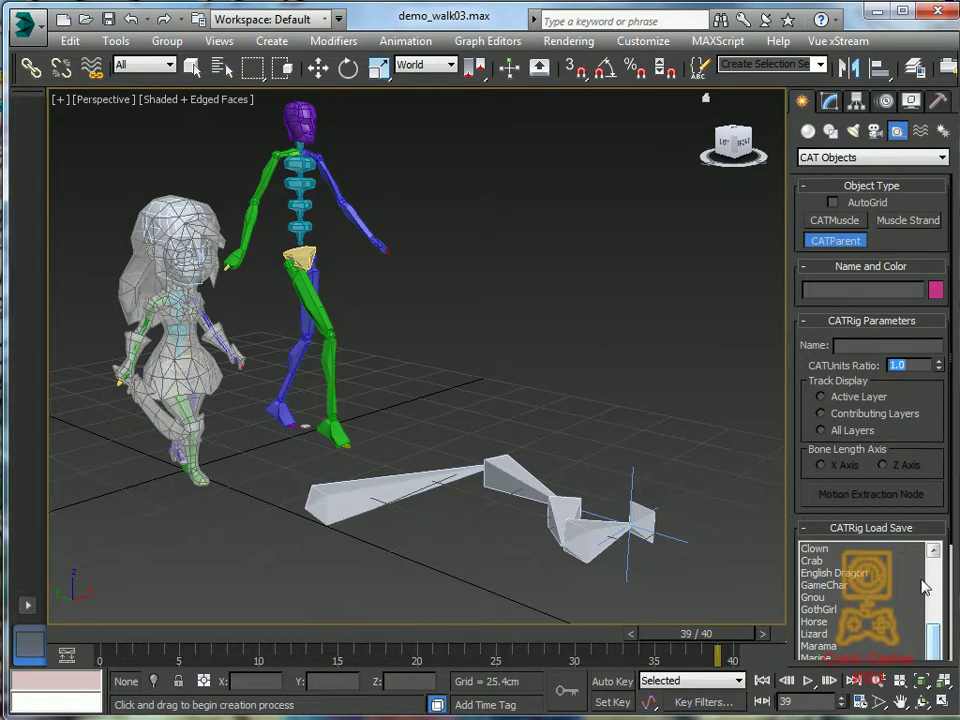
{"action": "scroll", "coordinate": [936, 640], "scroll_direction": "up", "scroll_amount": 3}
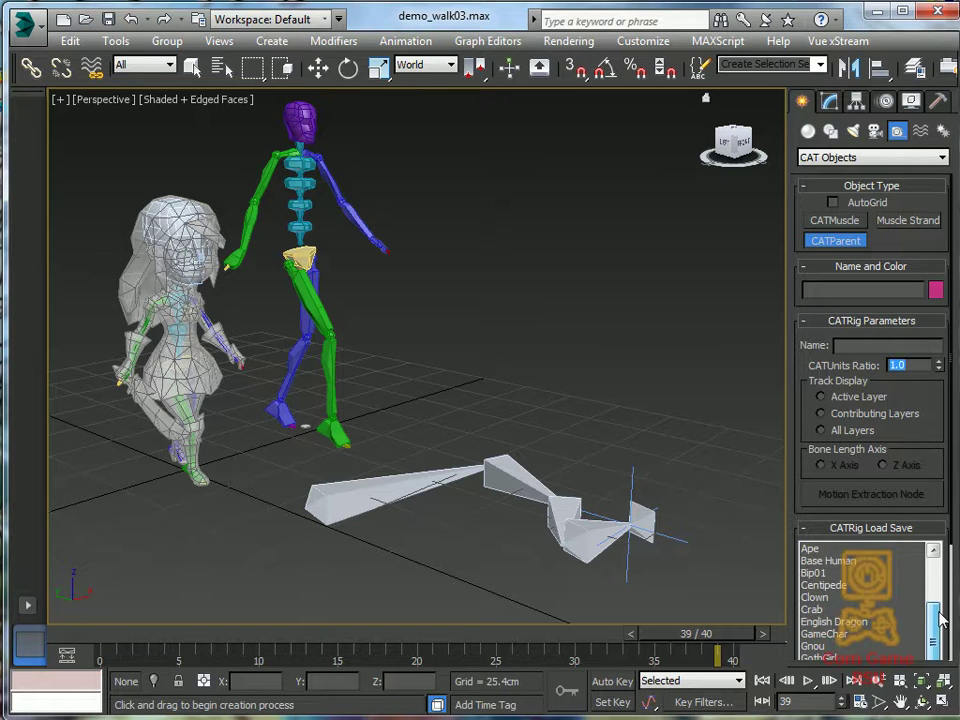
{"action": "left_click", "coordinate": [820, 609]}
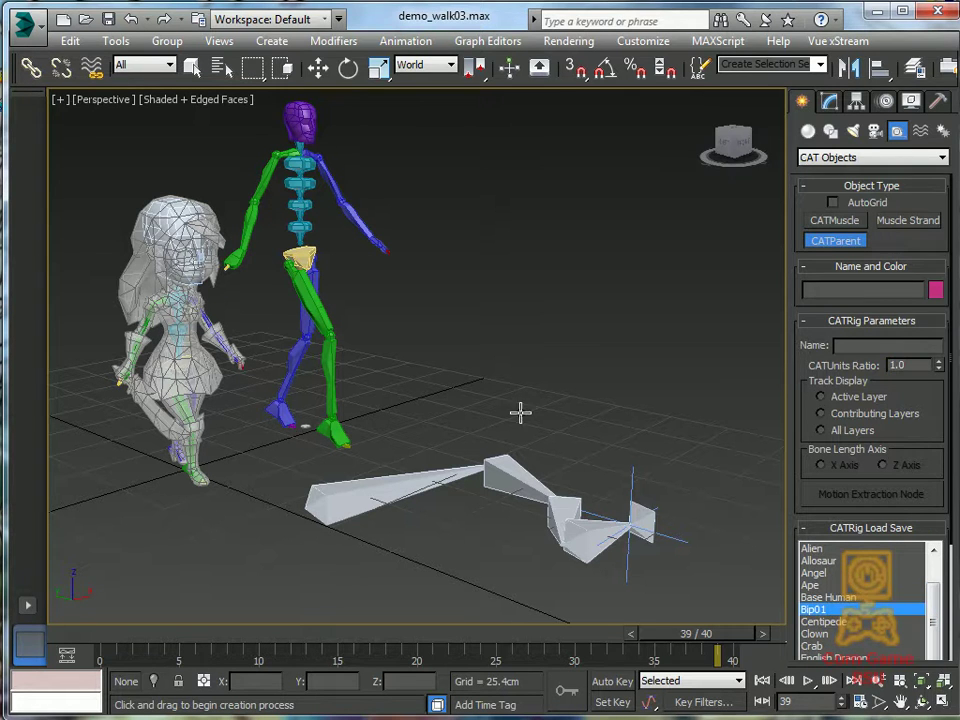
{"action": "left_click", "coordinate": [840, 598]}
{"action": "left_click_drag", "start_coordinate": [531, 373], "coordinate": [581, 349]}
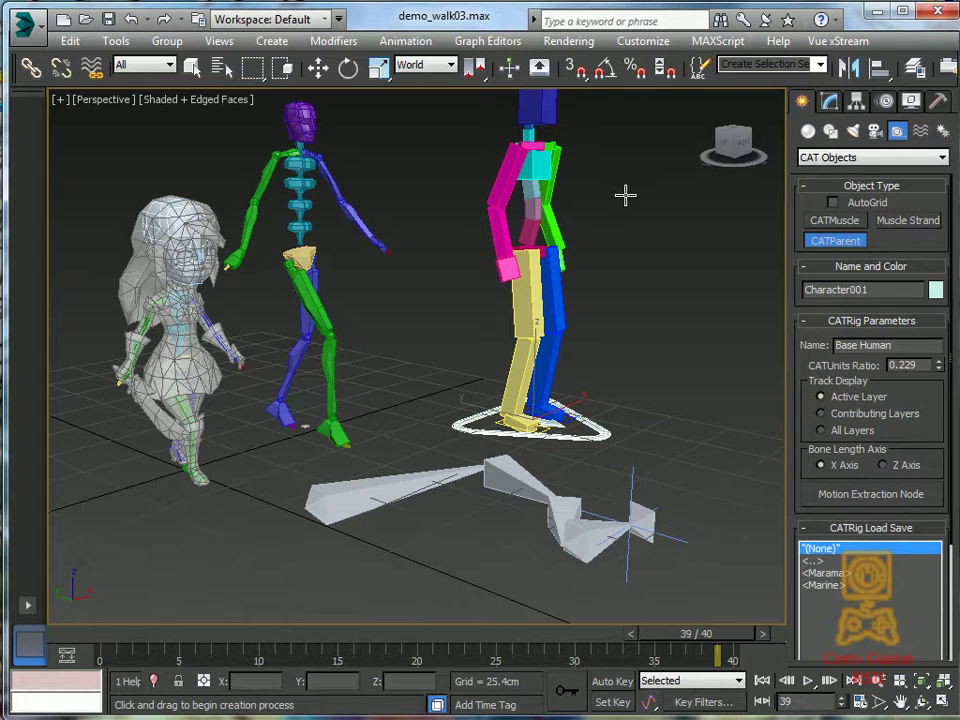
{"action": "middle_click_drag", "start_coordinate": [575, 243], "coordinate": [550, 262]}
Add a CATMotion layer to the Base Human rig, switch the rig to animation mode and preview the walk
{"action": "left_click", "coordinate": [886, 103]}
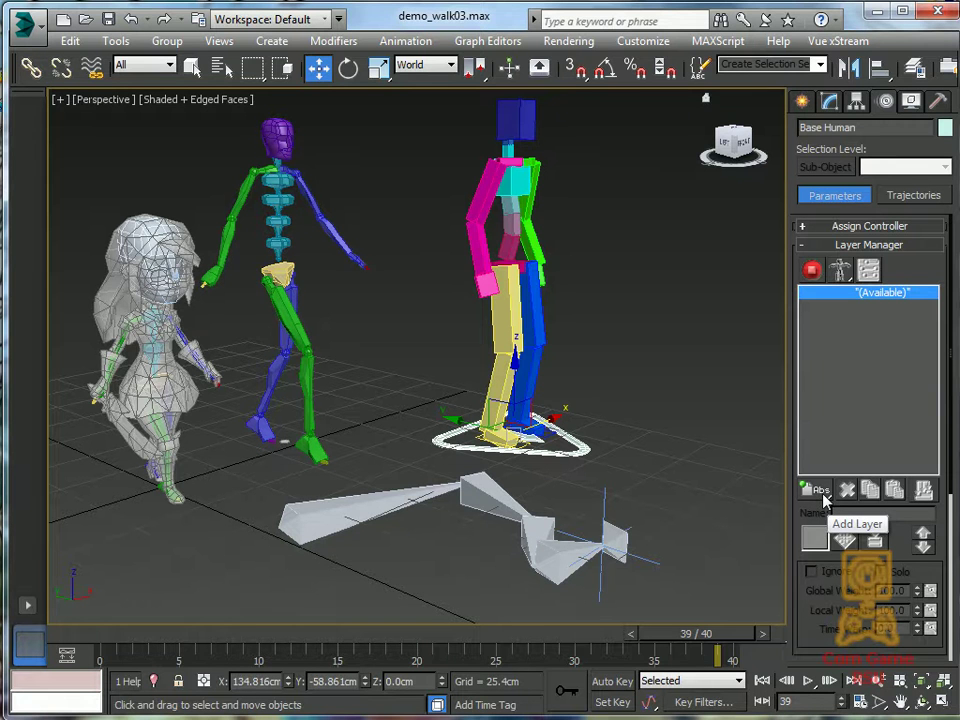
{"action": "left_click_drag", "start_coordinate": [815, 488], "coordinate": [822, 581]}
{"action": "left_click", "coordinate": [811, 269]}
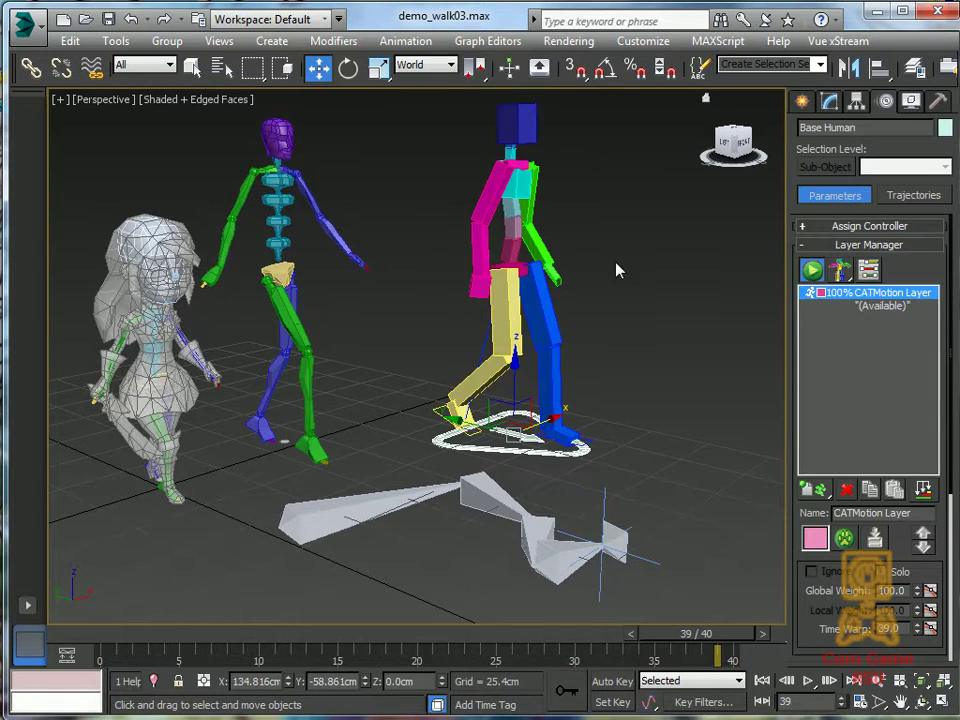
{"action": "left_click", "coordinate": [808, 680]}
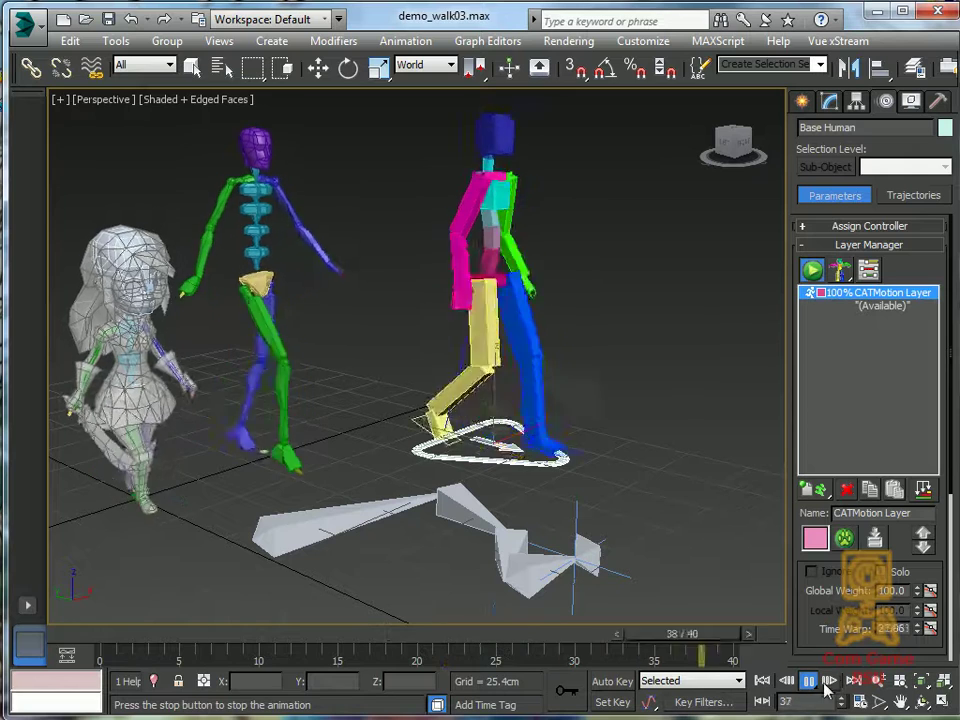
{"action": "left_click", "coordinate": [808, 680]}
Set the animation end time to 200 and play back the extended walk
{"action": "left_click", "coordinate": [860, 702]}
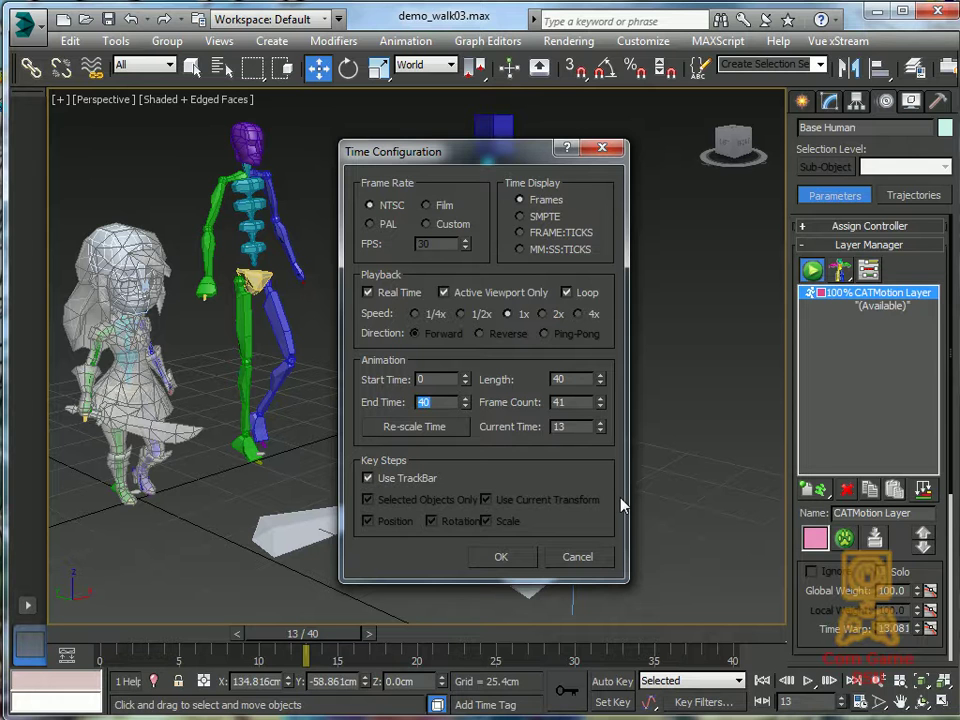
{"action": "type", "text": "200"}
{"action": "key", "text": "Return"}
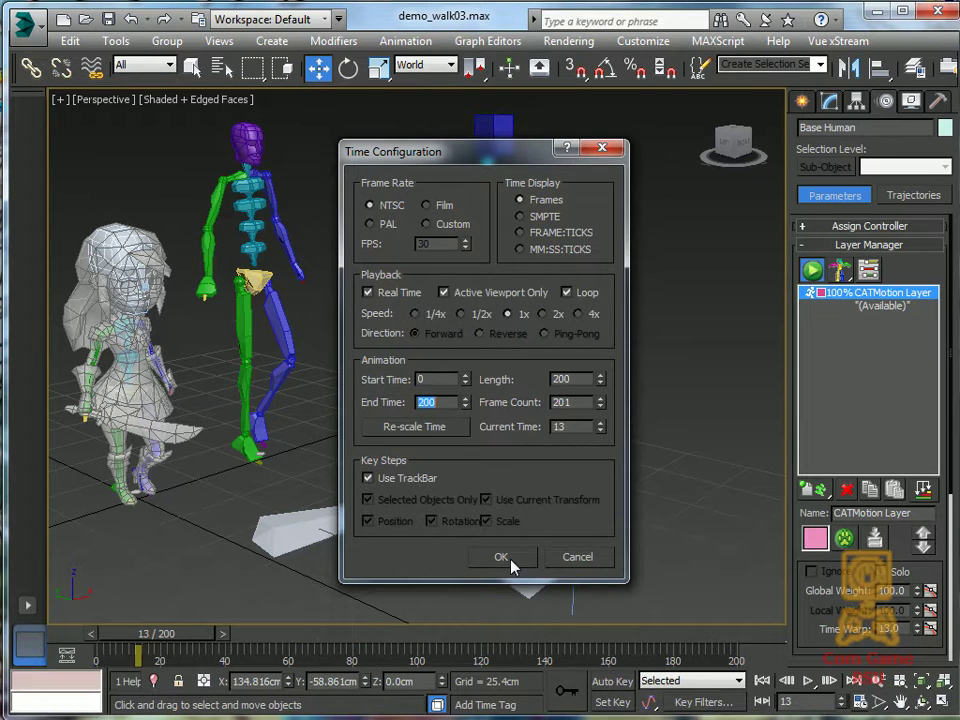
{"action": "left_click", "coordinate": [503, 557]}
{"action": "left_click", "coordinate": [808, 680]}
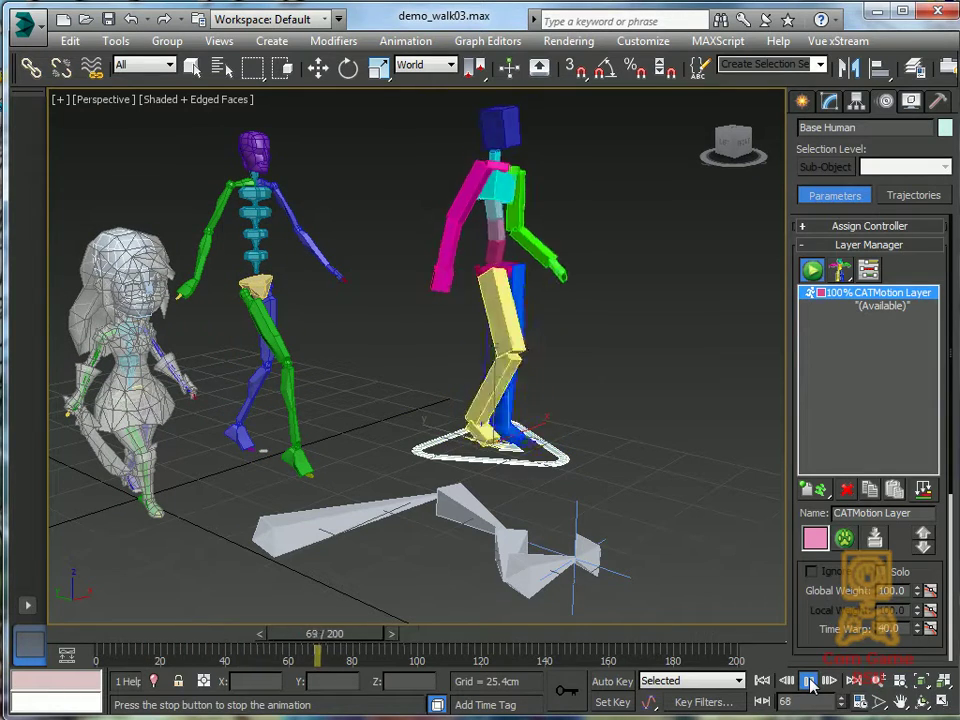
{"action": "left_click", "coordinate": [810, 681]}
Select the taller Biped's body and scrub through its keys to frame 62 to compare it with the CAT walk
{"action": "key", "text": "w"}
{"action": "left_click_drag", "start_coordinate": [352, 638], "coordinate": [143, 634]}
{"action": "left_click_drag", "start_coordinate": [197, 164], "coordinate": [290, 334]}
{"action": "left_click_drag", "start_coordinate": [293, 260], "coordinate": [290, 334]}
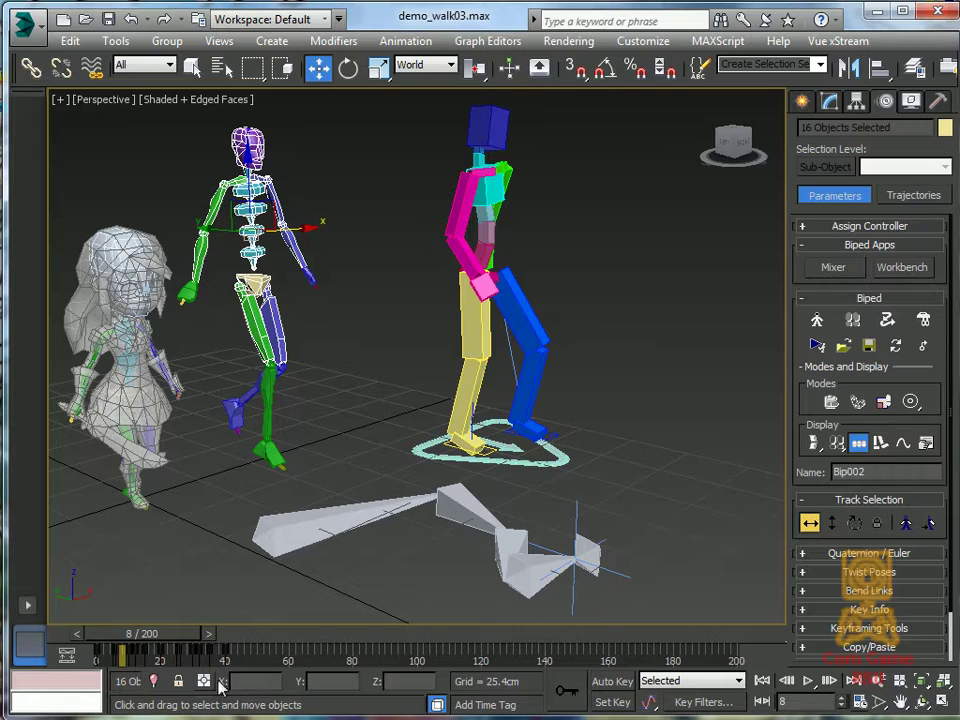
{"action": "left_click_drag", "start_coordinate": [182, 626], "coordinate": [338, 648]}
{"action": "key", "text": "w"}
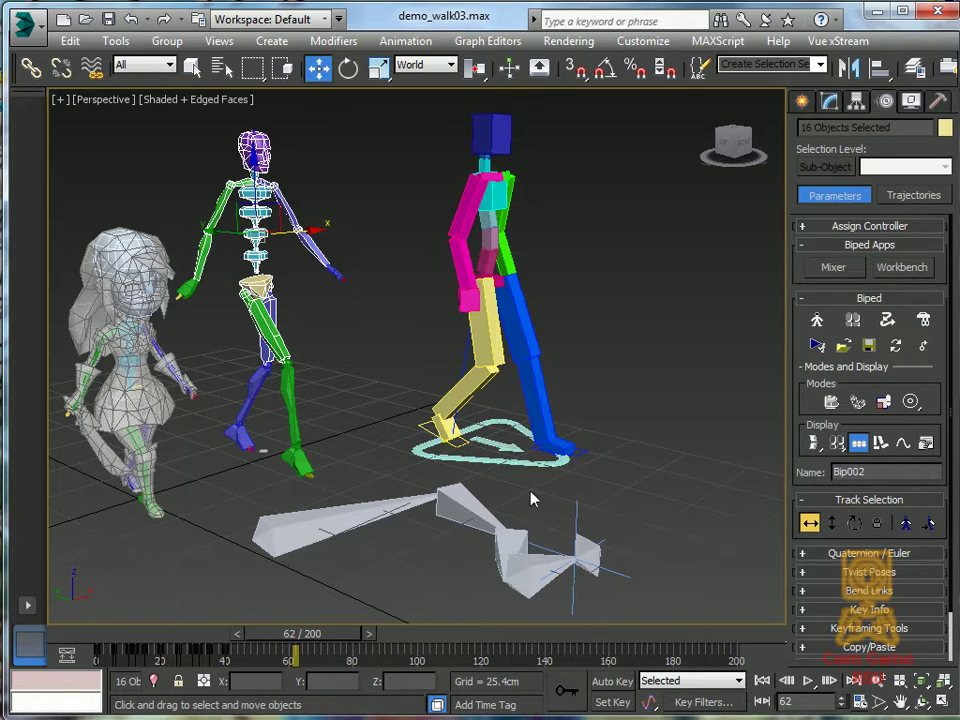
Select the Base Human rig's right foot platform and switch the rig back to setup mode
{"action": "left_click", "coordinate": [433, 432]}
{"action": "middle_click_drag", "start_coordinate": [416, 471], "coordinate": [491, 450], "text": "alt"}
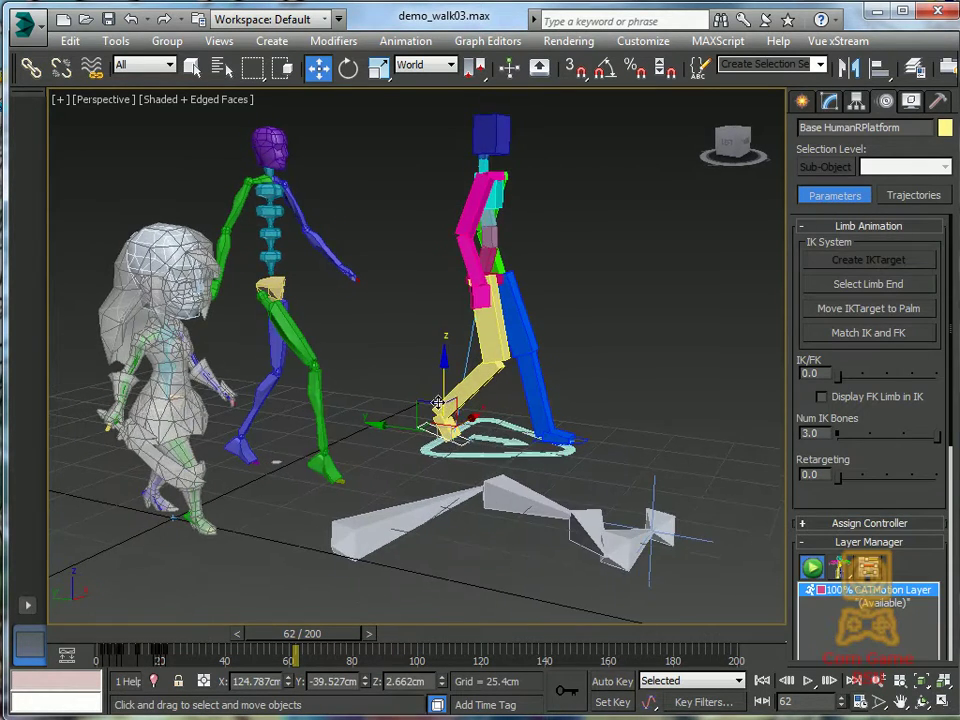
{"action": "middle_click_drag", "start_coordinate": [634, 504], "coordinate": [553, 420], "text": "alt"}
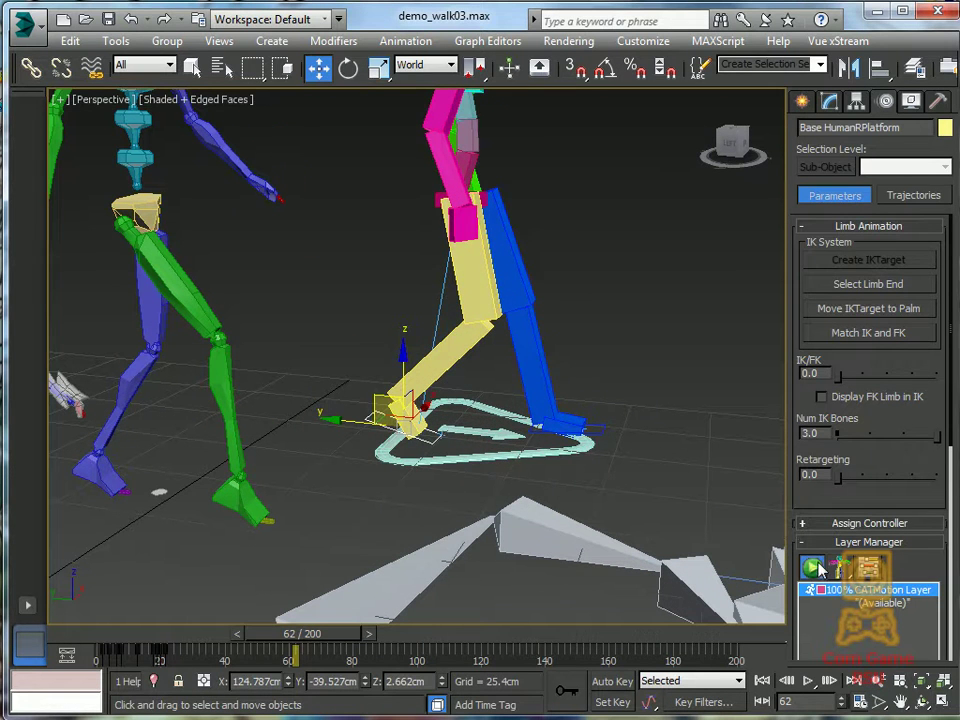
{"action": "left_click", "coordinate": [815, 567]}
Try moving the Base Human rig's right foot platform forward and up, and undo the move
{"action": "left_click_drag", "start_coordinate": [456, 443], "coordinate": [500, 352]}
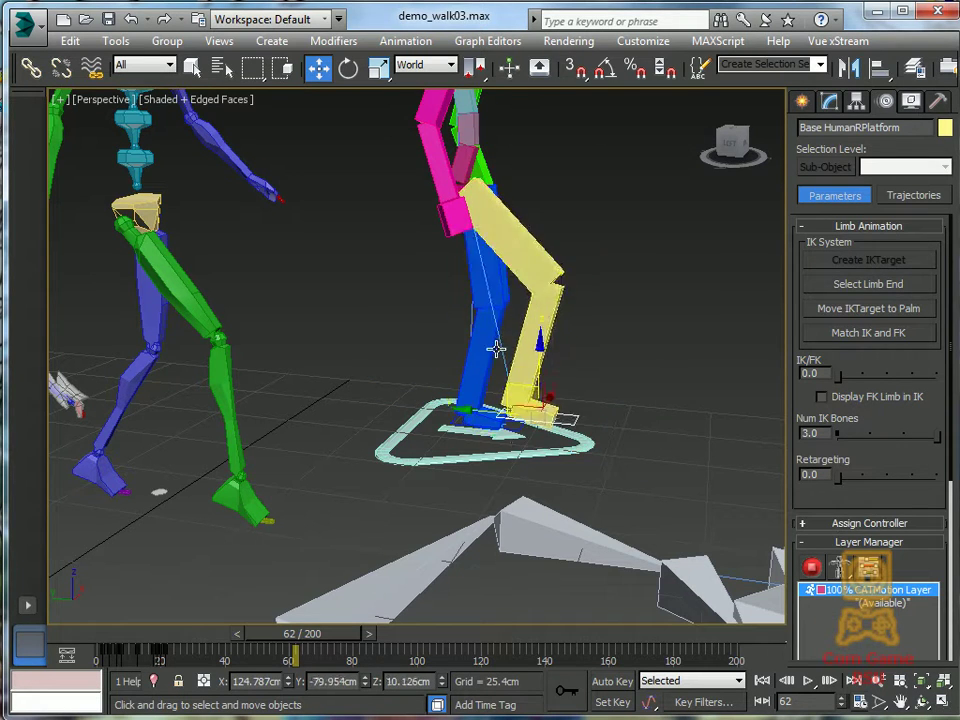
{"action": "key", "text": "ctrl+z"}
{"action": "middle_click_drag", "start_coordinate": [506, 265], "coordinate": [477, 396], "text": "alt"}
Rotate the Base Human rig's right upper arm outward from the body
{"action": "left_click", "coordinate": [469, 214]}
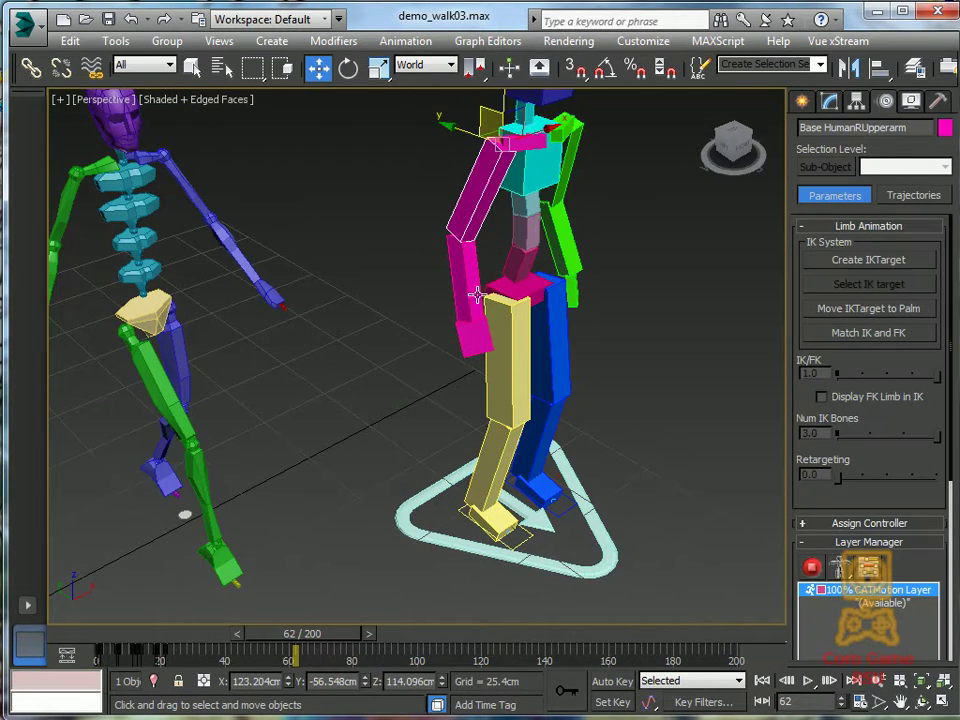
{"action": "key", "text": "e"}
{"action": "left_click_drag", "start_coordinate": [454, 135], "coordinate": [469, 109]}
{"action": "key", "text": "q"}
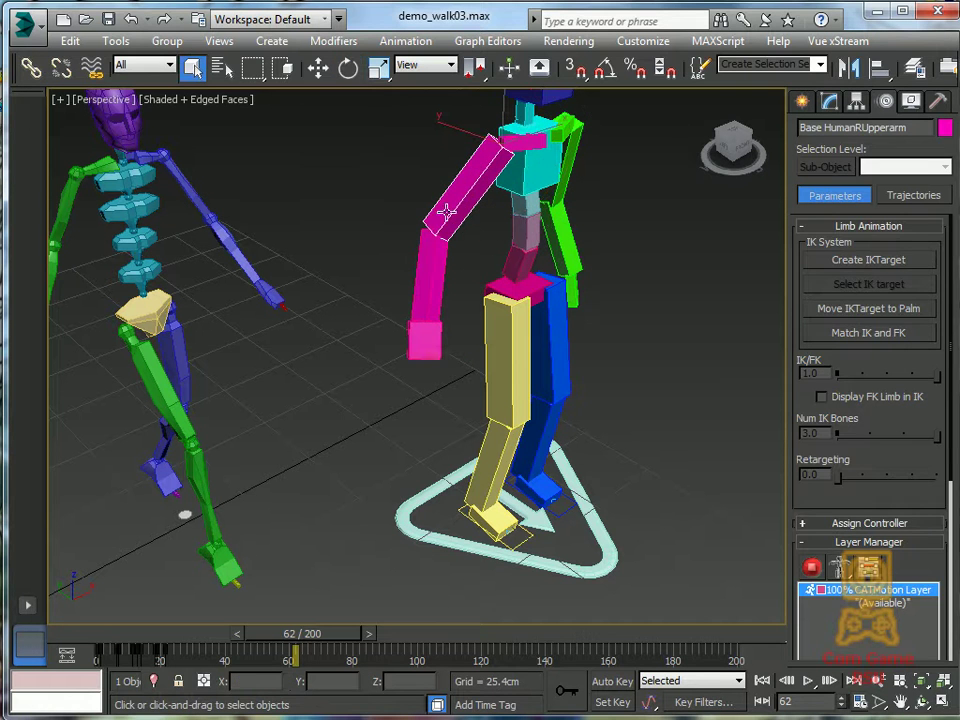
Try pulling the Base Human rig's right palm far across the body to stretch the arm, and undo the move
{"action": "left_click", "coordinate": [432, 343]}
{"action": "key", "text": "w"}
{"action": "left_click_drag", "start_coordinate": [426, 300], "coordinate": [715, 377]}
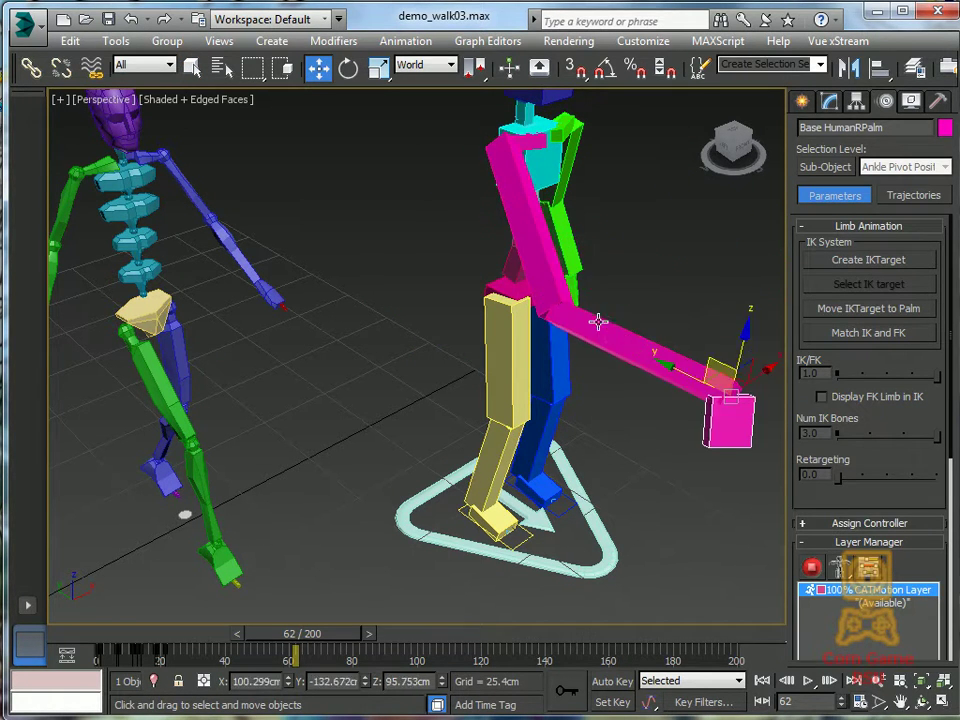
{"action": "key", "text": "ctrl+z"}
{"action": "middle_click_drag", "start_coordinate": [705, 410], "coordinate": [712, 381], "text": "alt"}
{"action": "middle_click_drag", "start_coordinate": [513, 387], "coordinate": [459, 341], "text": "alt"}
Rotate the taller Biped's left upper arm, try moving its left hand and undo the hand move
{"action": "left_click", "coordinate": [340, 260]}
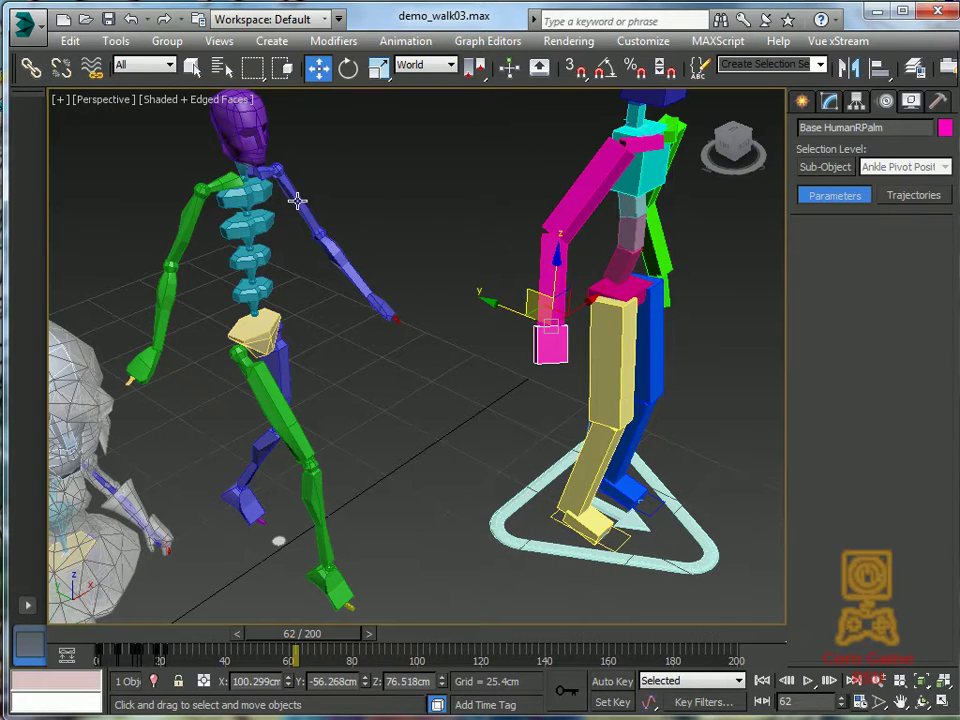
{"action": "key", "text": "e"}
{"action": "left_click_drag", "start_coordinate": [176, 110], "coordinate": [234, 160]}
{"action": "left_click", "coordinate": [394, 286]}
{"action": "key", "text": "w"}
{"action": "mouse_move", "coordinate": [399, 255]}
{"action": "left_mouse_down"}
{"action": "mouse_move", "coordinate": [410, 237]}
{"action": "mouse_move", "coordinate": [399, 258]}
{"action": "left_mouse_up"}
{"action": "key", "text": "ctrl+z"}
Bend the taller Biped's left arm by rotating the upper arm and forearm together in the Local coordinate system
{"action": "left_click", "coordinate": [332, 216], "text": "ctrl"}
{"action": "key", "text": "e"}
{"action": "left_click", "coordinate": [433, 68]}
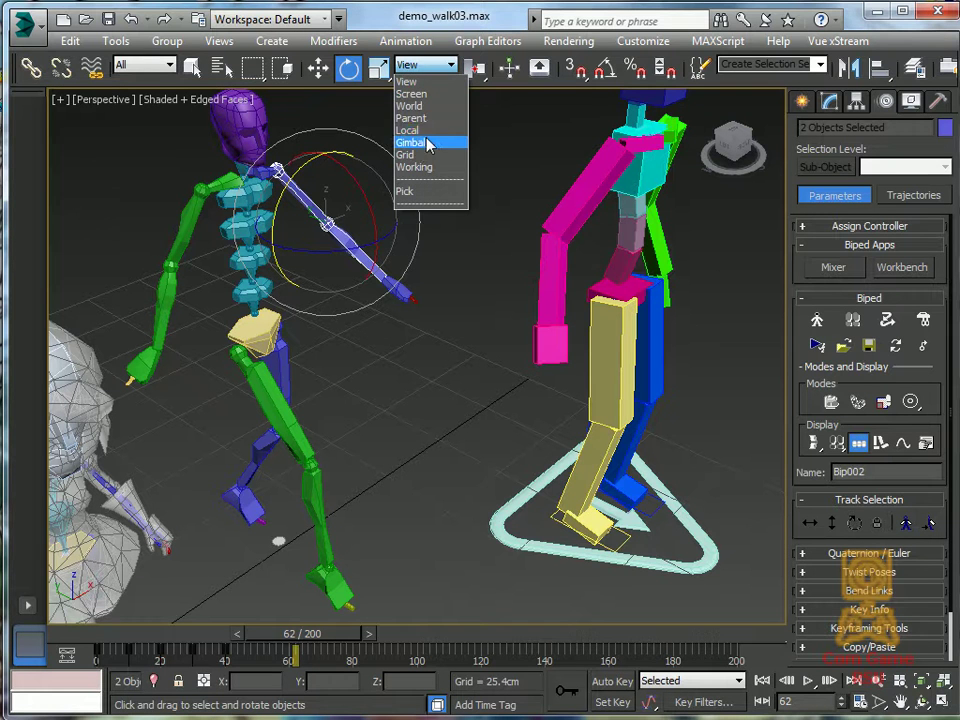
{"action": "left_click", "coordinate": [420, 131]}
{"action": "mouse_move", "coordinate": [230, 145]}
{"action": "left_mouse_down"}
{"action": "mouse_move", "coordinate": [330, 215]}
{"action": "mouse_move", "coordinate": [279, 161]}
{"action": "mouse_move", "coordinate": [251, 101]}
{"action": "mouse_move", "coordinate": [230, 124]}
{"action": "left_mouse_up"}
{"action": "middle_click_drag", "start_coordinate": [380, 200], "coordinate": [730, 291], "text": "alt"}
{"action": "key", "text": "alt+z"}
{"action": "left_click_drag", "start_coordinate": [470, 380], "coordinate": [484, 414]}
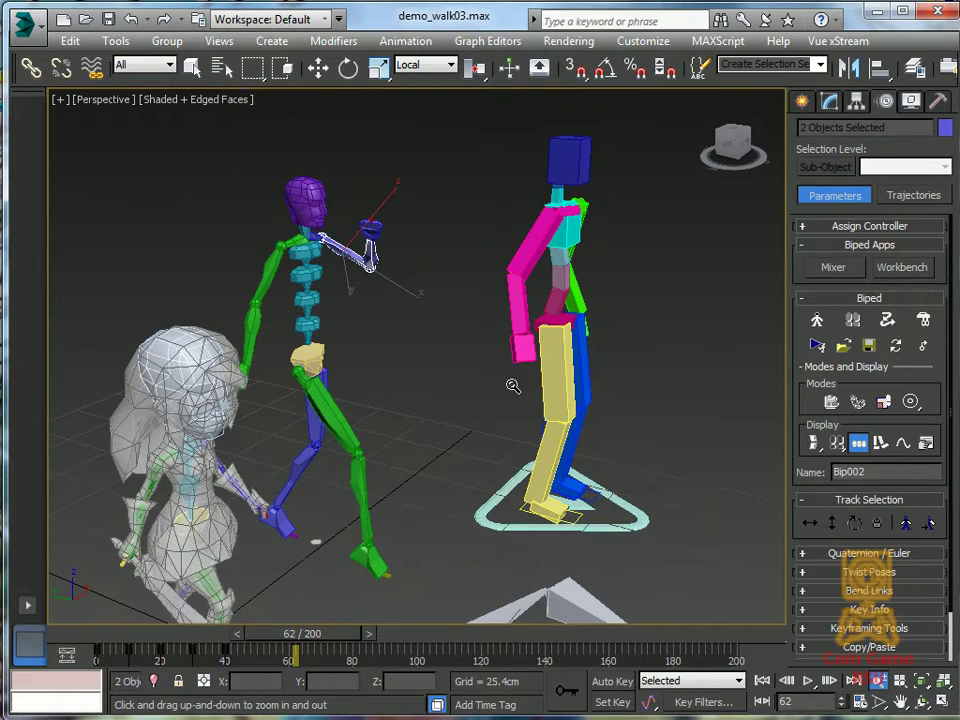
Turn the taller Biped's Figure Mode on and off to discard the unkeyed arm pose
{"action": "left_click", "coordinate": [817, 320]}
{"action": "left_click", "coordinate": [817, 320]}
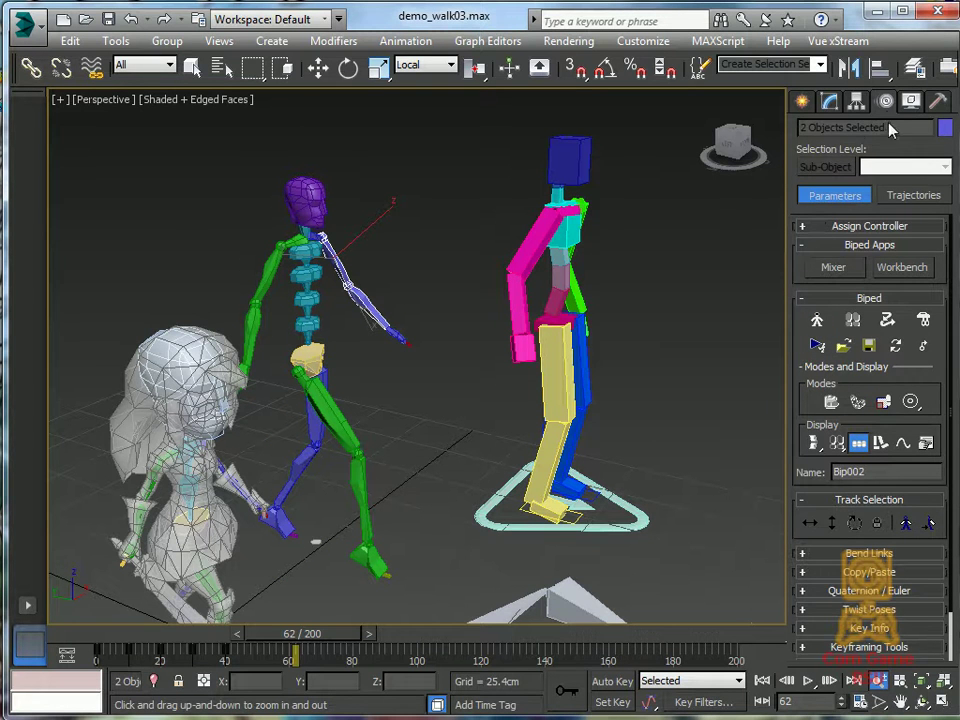
Create a CAT rig from the English Dragon preset on the ground beside the Base Human rig
{"action": "left_click", "coordinate": [802, 102]}
{"action": "key", "text": "e"}
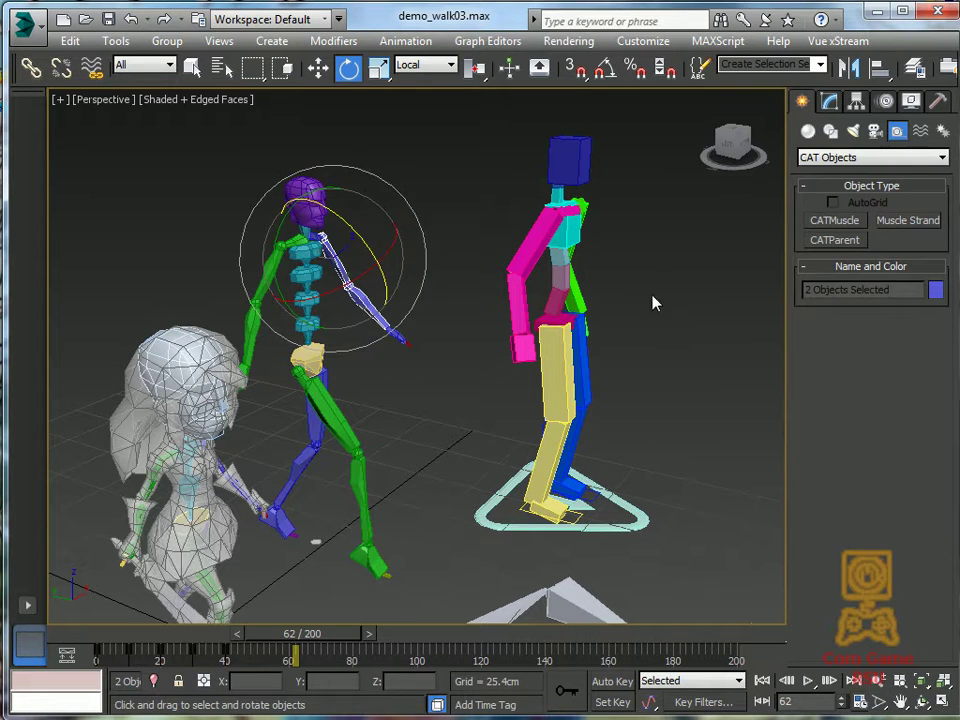
{"action": "left_click", "coordinate": [653, 300]}
{"action": "left_click", "coordinate": [849, 241]}
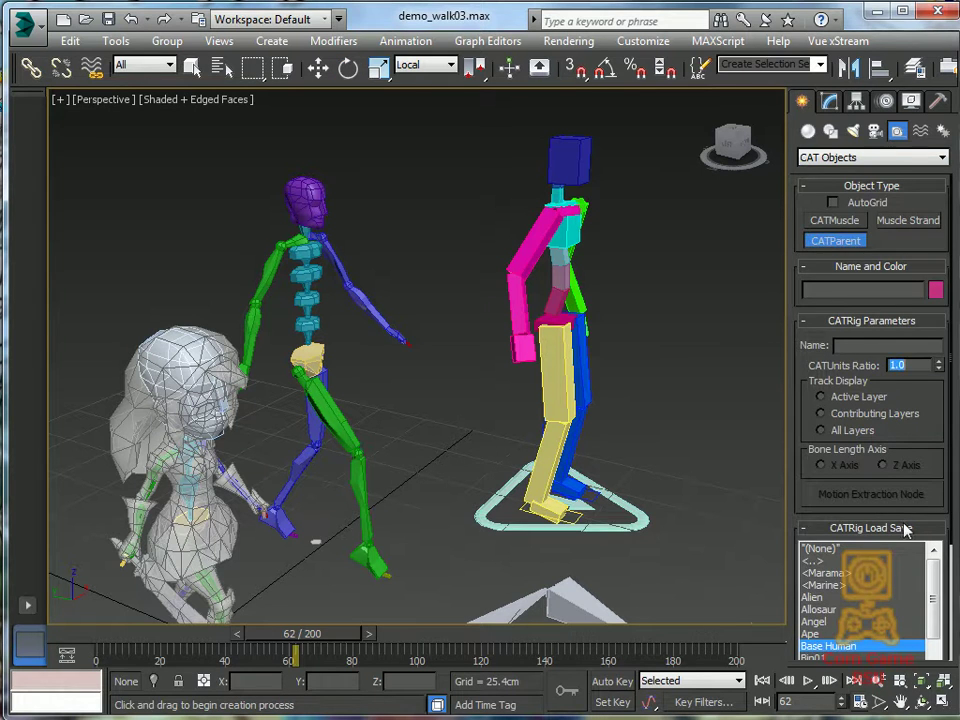
{"action": "left_click_drag", "start_coordinate": [800, 512], "coordinate": [819, 318]}
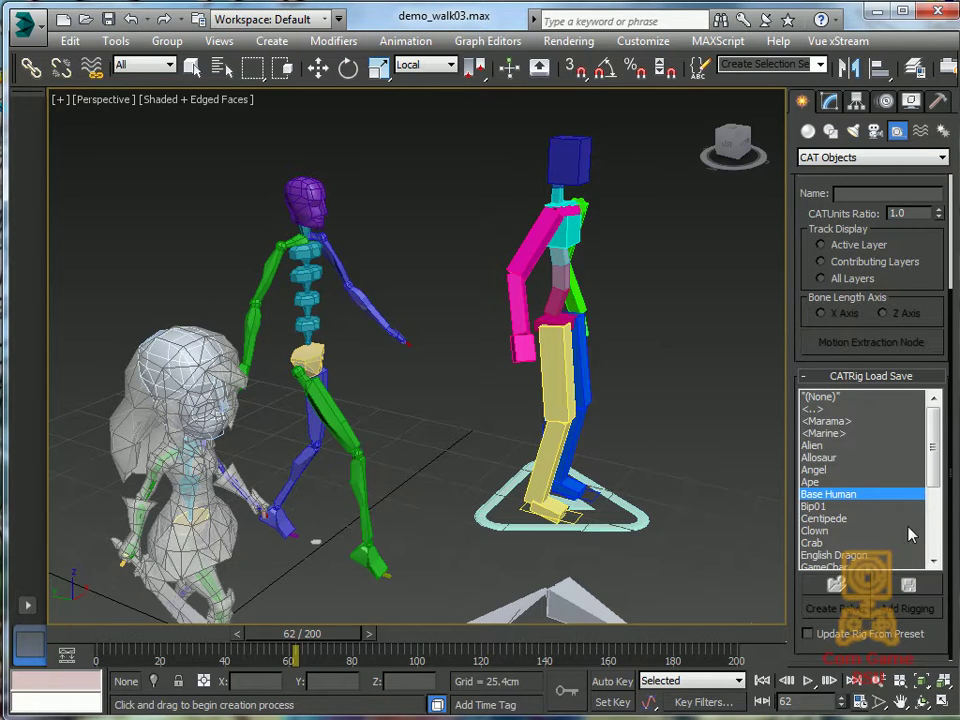
{"action": "left_click", "coordinate": [864, 553]}
{"action": "middle_click_drag", "start_coordinate": [574, 486], "coordinate": [320, 425]}
{"action": "left_click_drag", "start_coordinate": [557, 441], "coordinate": [598, 386]}
{"action": "key", "text": "w"}
{"action": "middle_click_drag", "start_coordinate": [652, 472], "coordinate": [532, 451], "text": "alt"}
Create a CAT rig from the Horse preset in front of the dragon, with a CATUnits ratio of about 0.22
{"action": "left_click", "coordinate": [836, 243]}
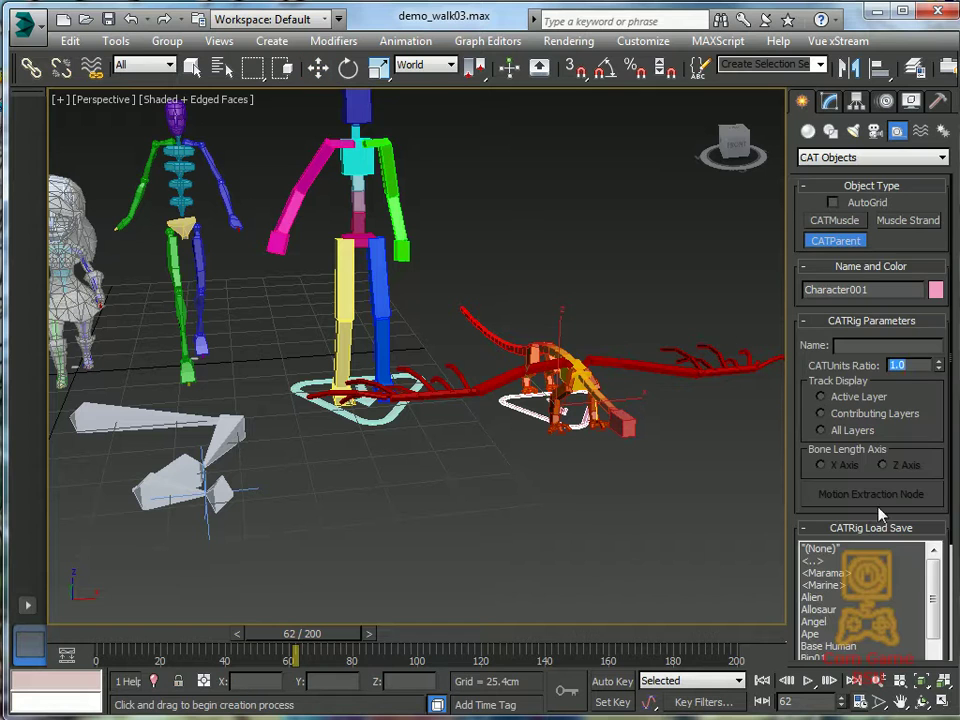
{"action": "left_click_drag", "start_coordinate": [933, 598], "coordinate": [950, 647]}
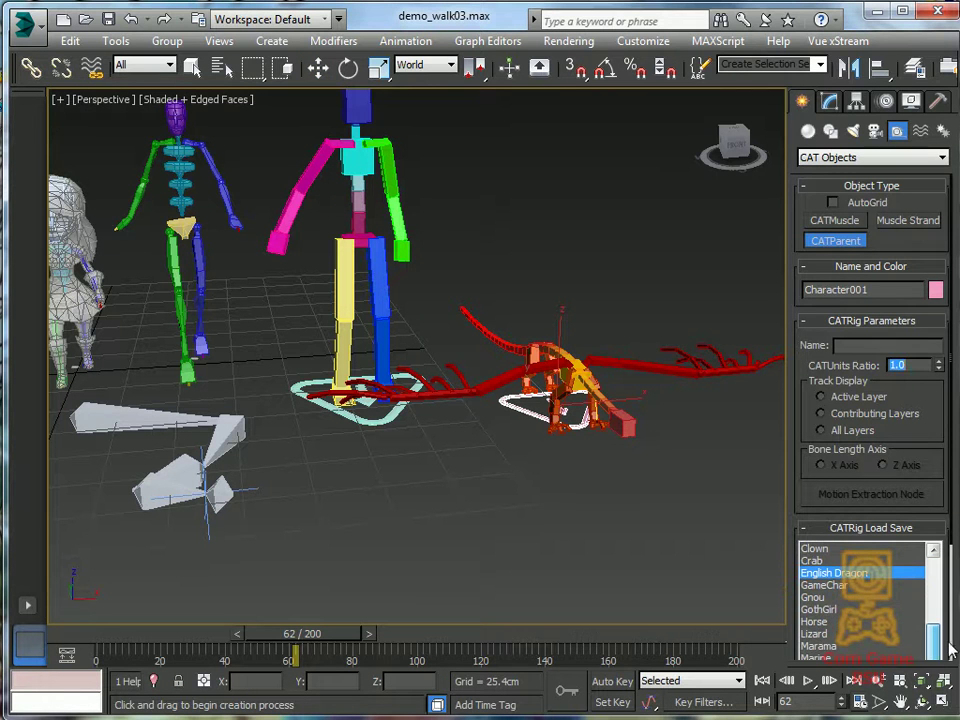
{"action": "left_click", "coordinate": [814, 621]}
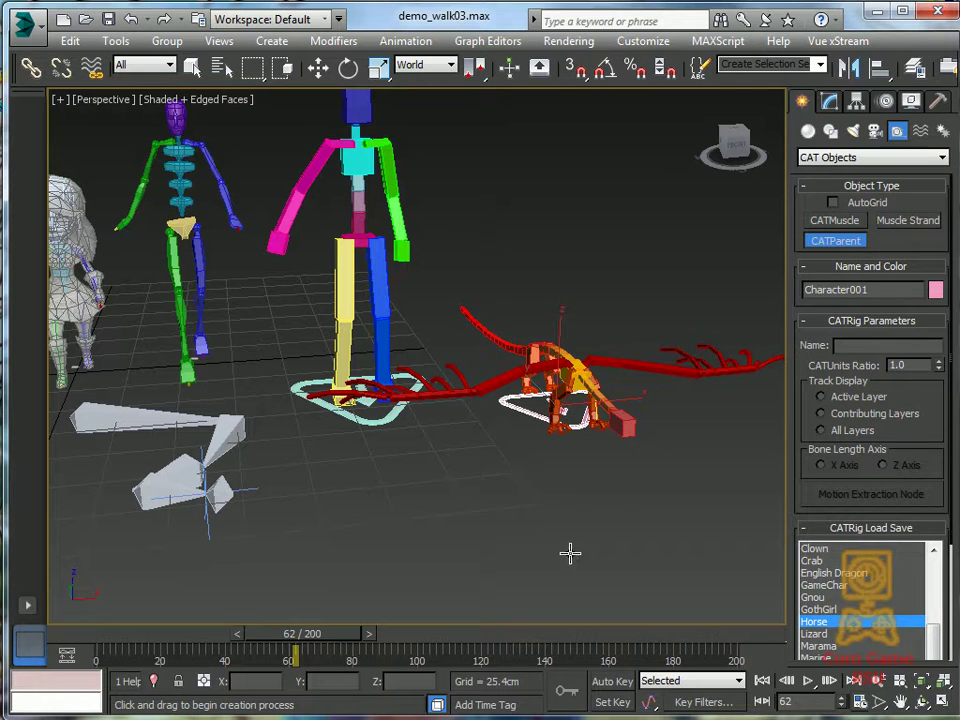
{"action": "left_click_drag", "start_coordinate": [499, 481], "coordinate": [685, 455]}
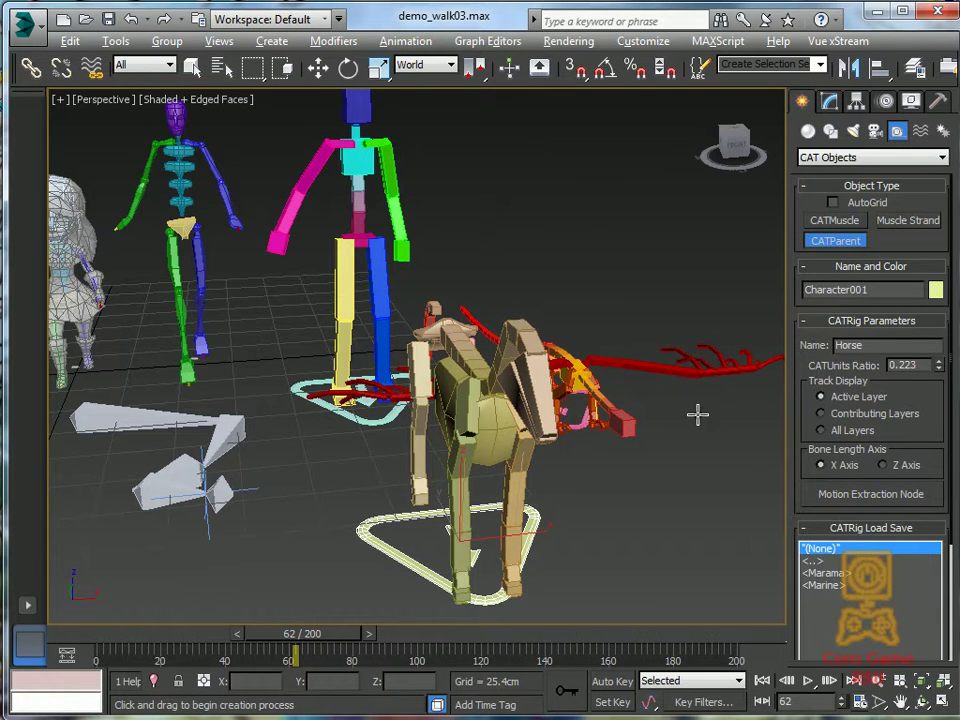
Add a CATMotion layer to the Horse rig, switch it to animation mode and deselect it
{"action": "middle_click_drag", "start_coordinate": [658, 414], "coordinate": [741, 415], "text": "alt"}
{"action": "left_click", "coordinate": [885, 103]}
{"action": "left_click_drag", "start_coordinate": [813, 489], "coordinate": [818, 580]}
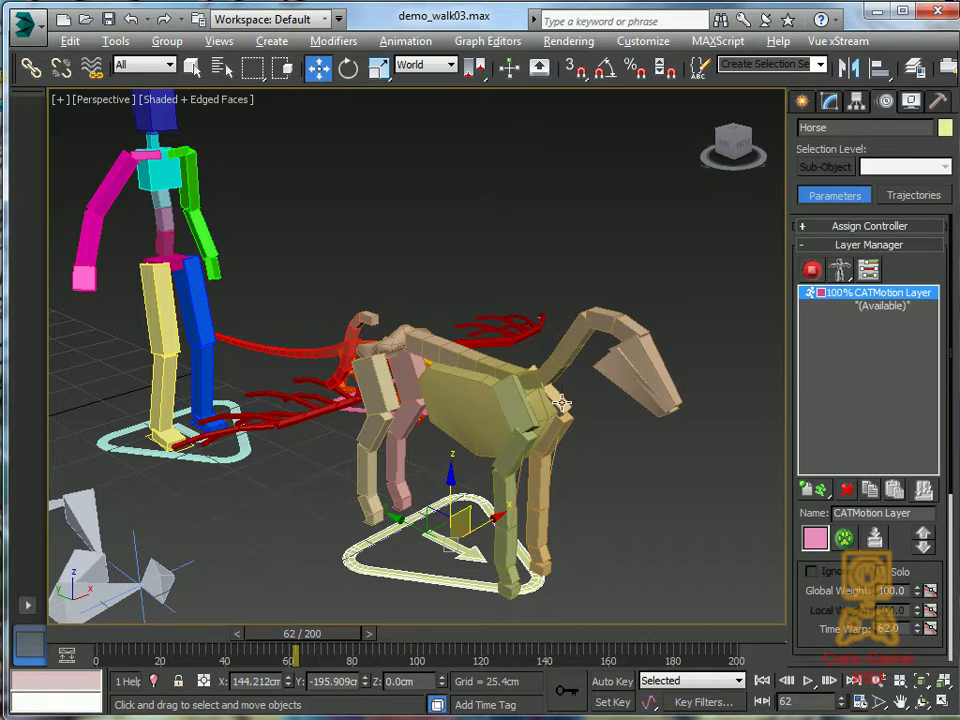
{"action": "left_click", "coordinate": [810, 270]}
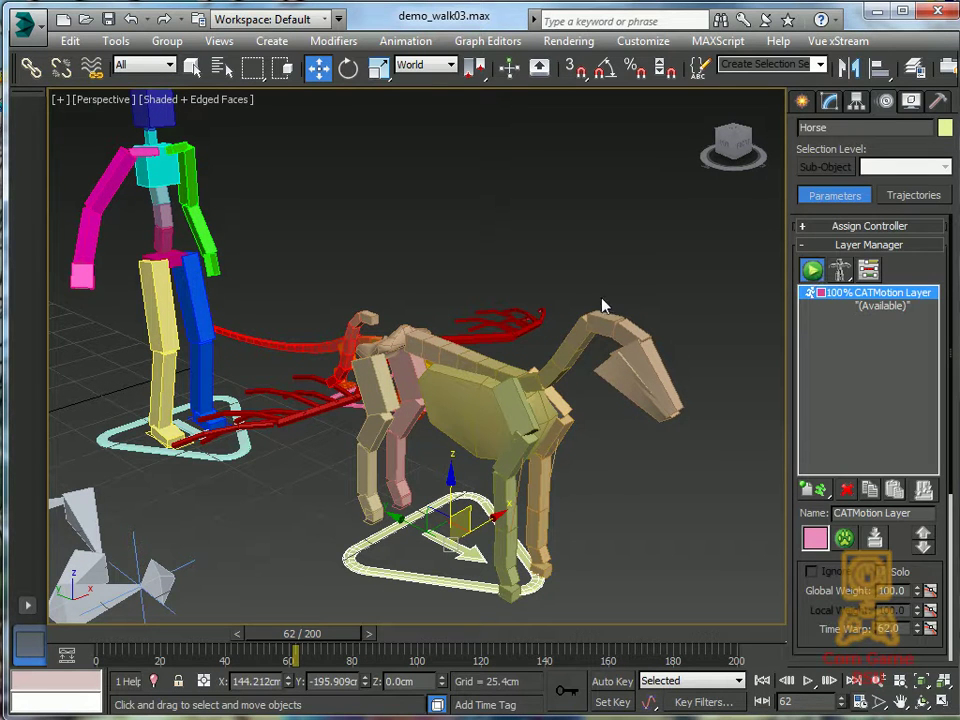
{"action": "left_click", "coordinate": [683, 604]}
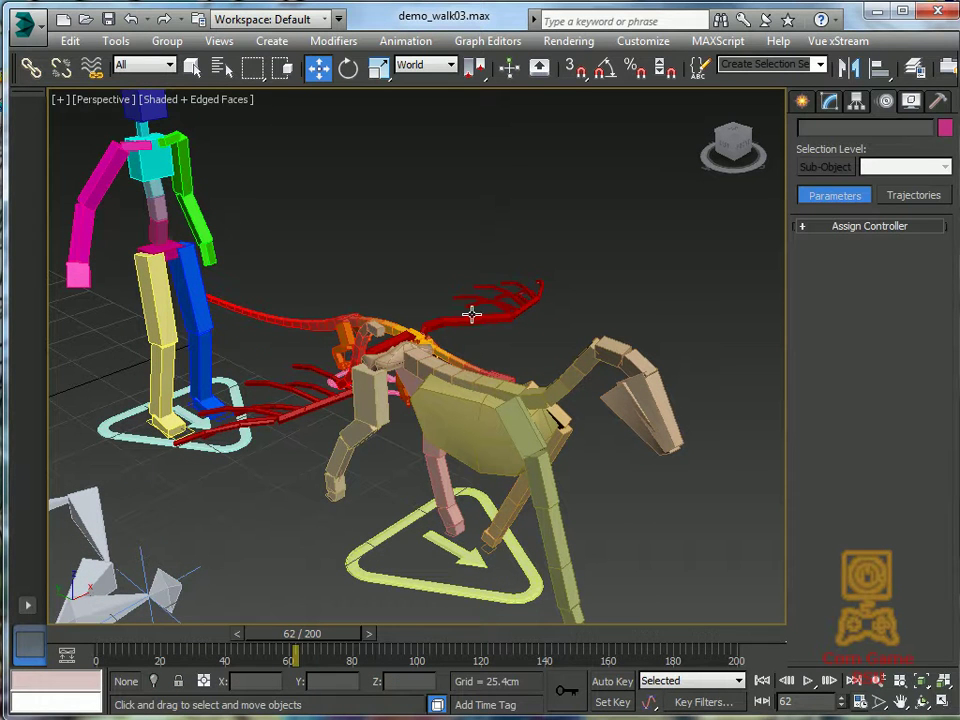
Select the English Dragon's left wing bone, add a CATMotion layer to the rig and switch it to animation mode
{"action": "left_click", "coordinate": [482, 320]}
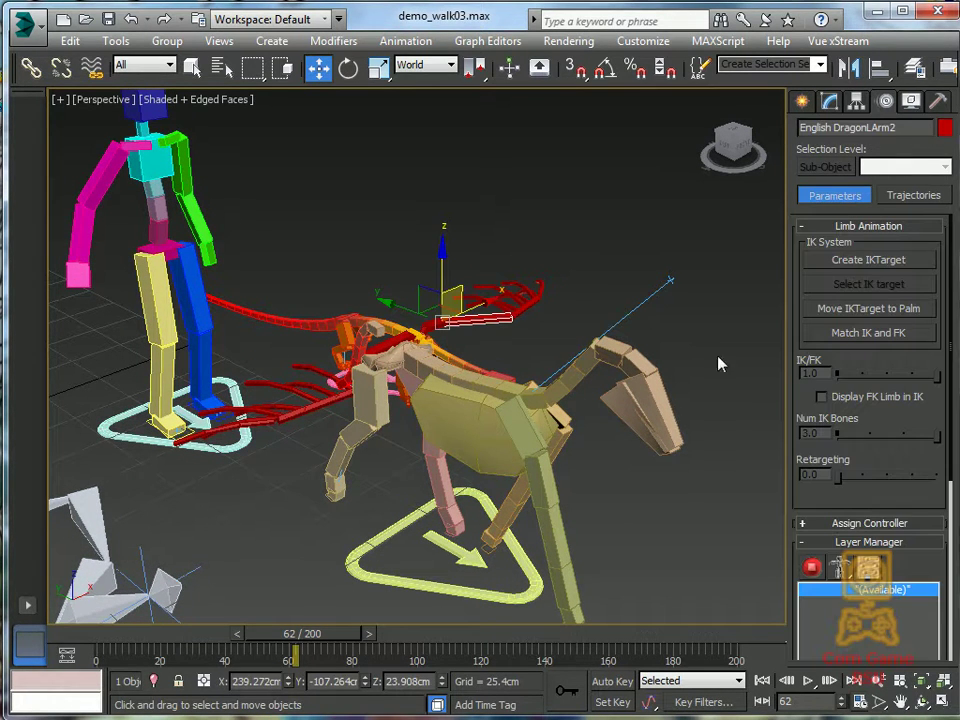
{"action": "scroll", "coordinate": [810, 242], "scroll_direction": "down", "scroll_amount": 5}
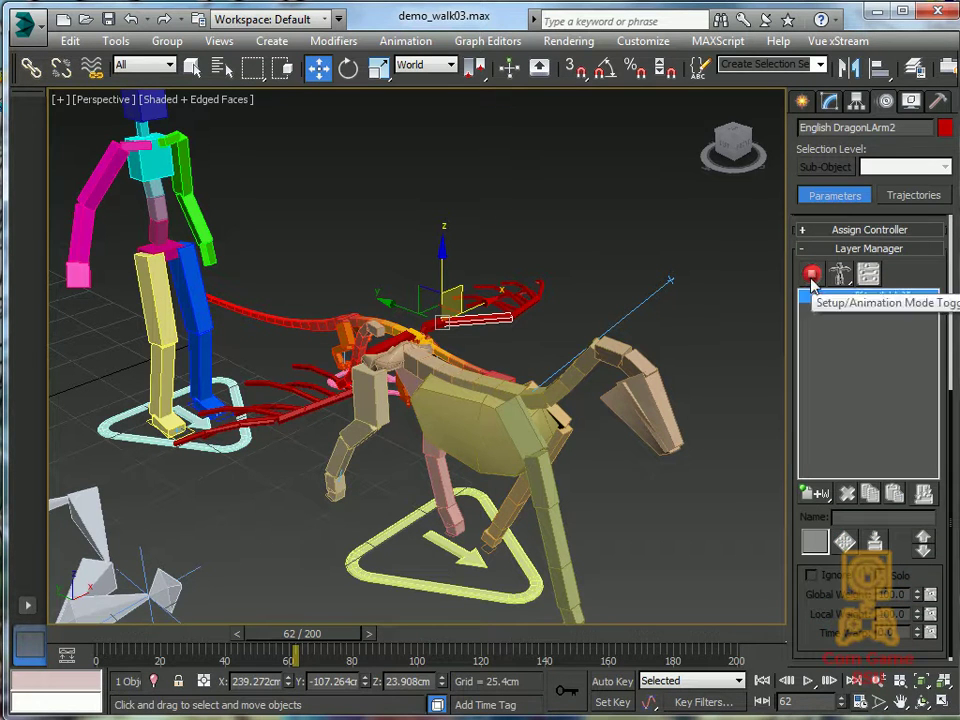
{"action": "left_click_drag", "start_coordinate": [813, 492], "coordinate": [821, 579]}
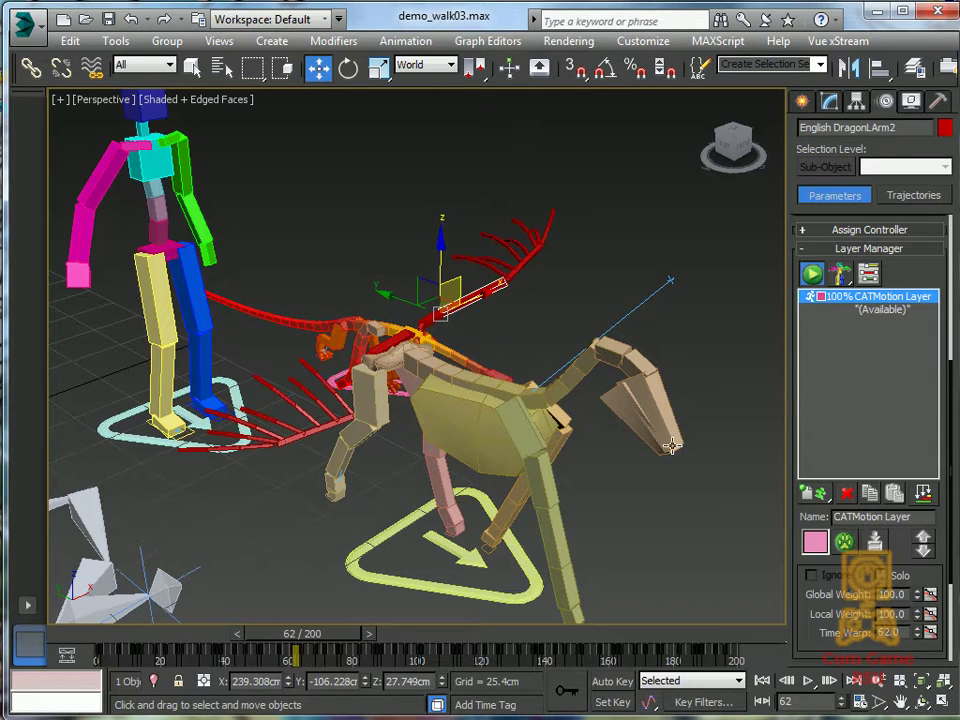
Play the scene animation, replay it from the start and examine the horse and dragon walk cycles alongside the other rigs
{"action": "left_click", "coordinate": [808, 681]}
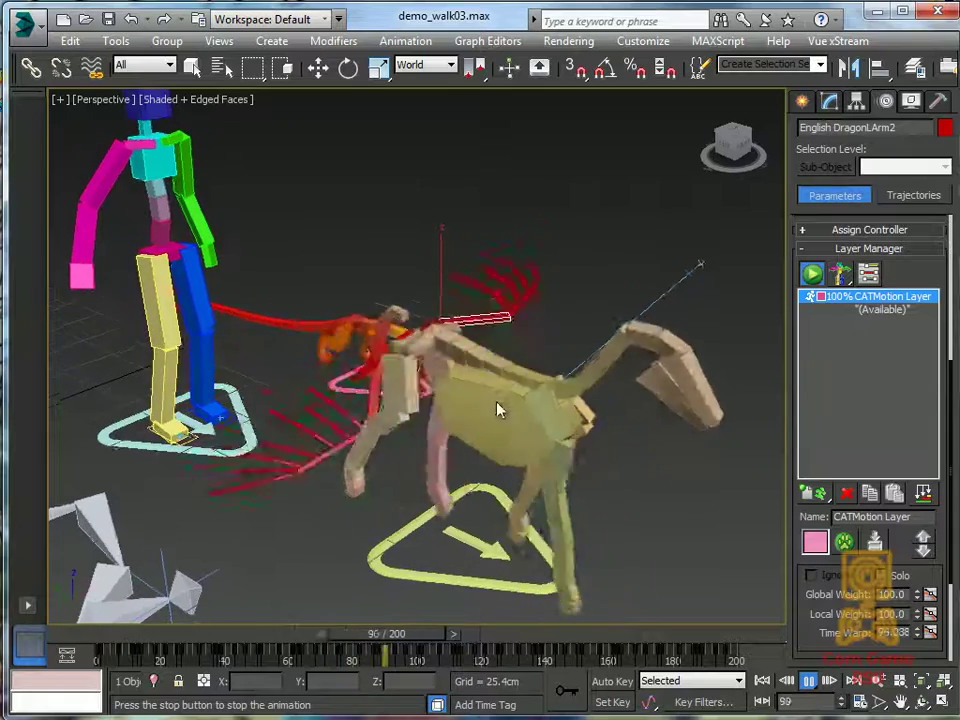
{"action": "middle_click_drag", "start_coordinate": [517, 405], "coordinate": [565, 459], "text": "ctrl+alt"}
{"action": "left_click_drag", "start_coordinate": [565, 459], "coordinate": [615, 505]}
{"action": "key", "text": "w"}
{"action": "left_click", "coordinate": [762, 680]}
{"action": "left_click", "coordinate": [808, 680]}
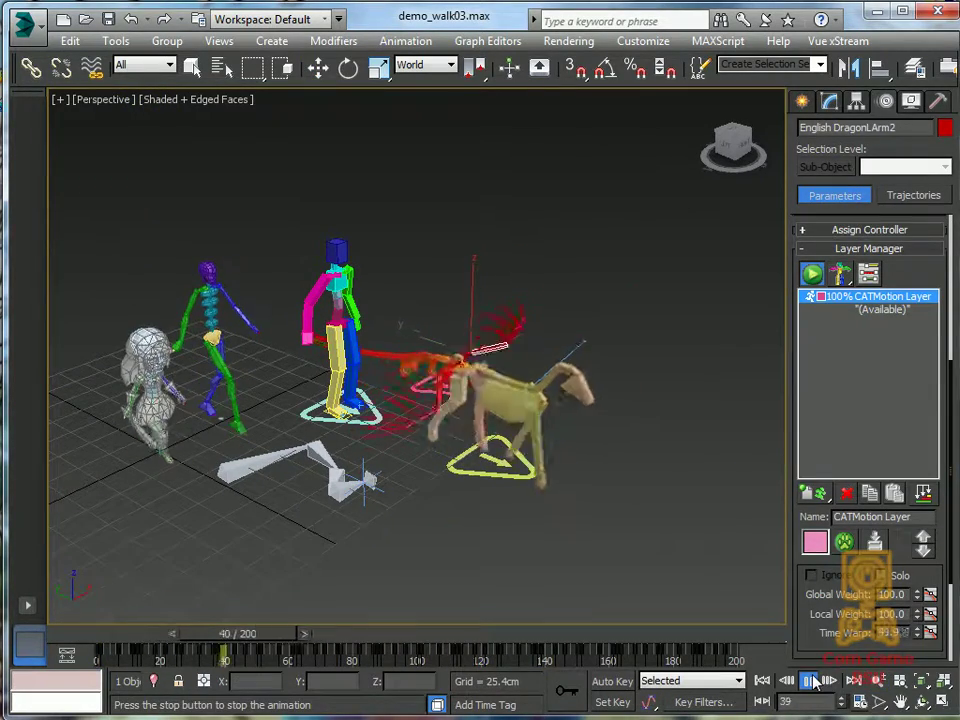
{"action": "middle_click_drag", "start_coordinate": [676, 434], "coordinate": [602, 370], "text": "alt"}
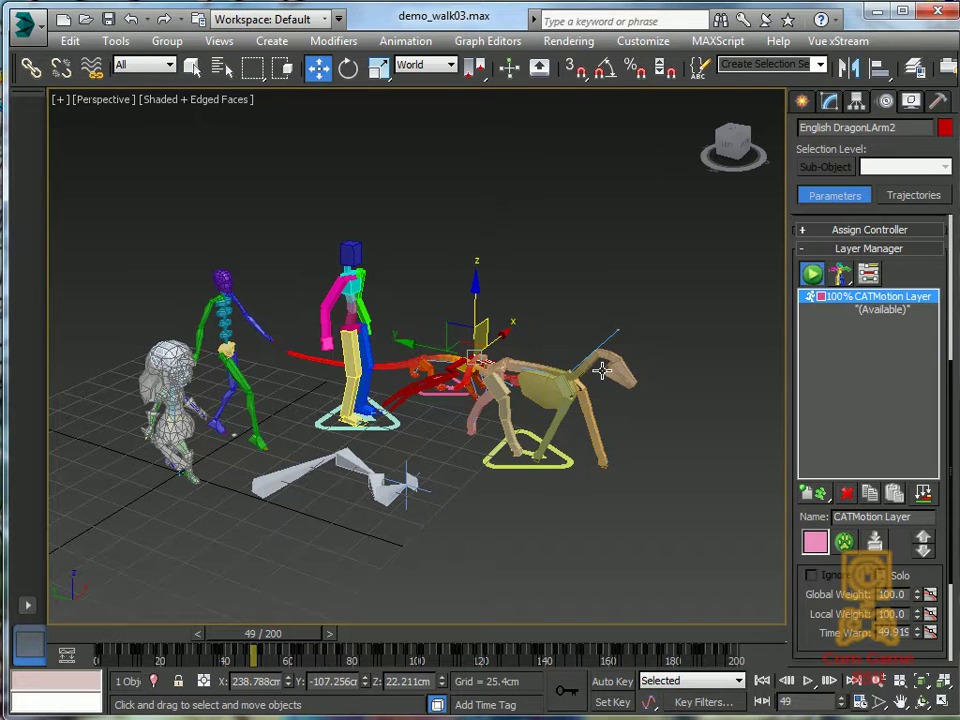